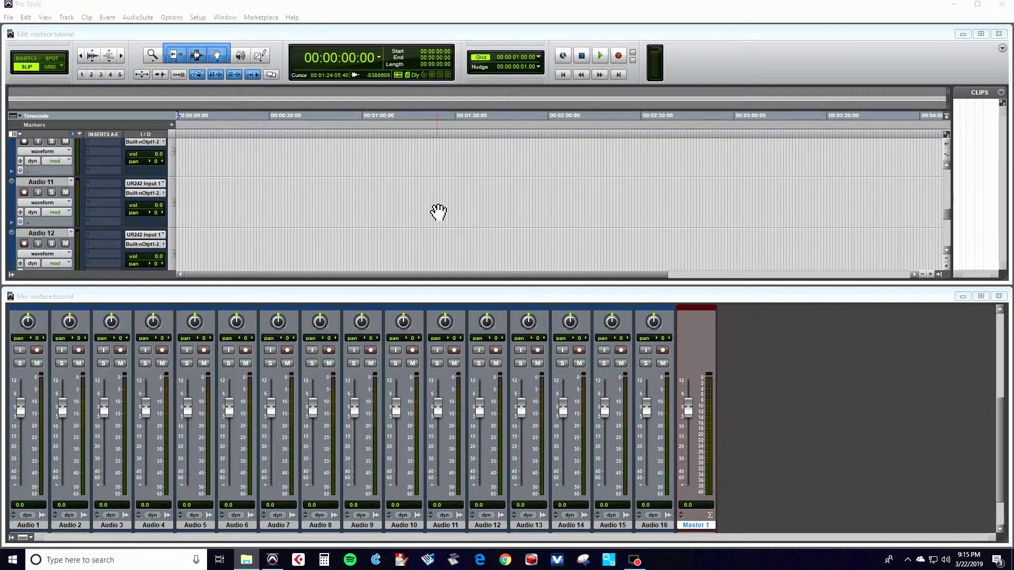
# Set the type of MIDI controller #1 to HUI in the peripherals setup
pyautogui.click(198, 18)
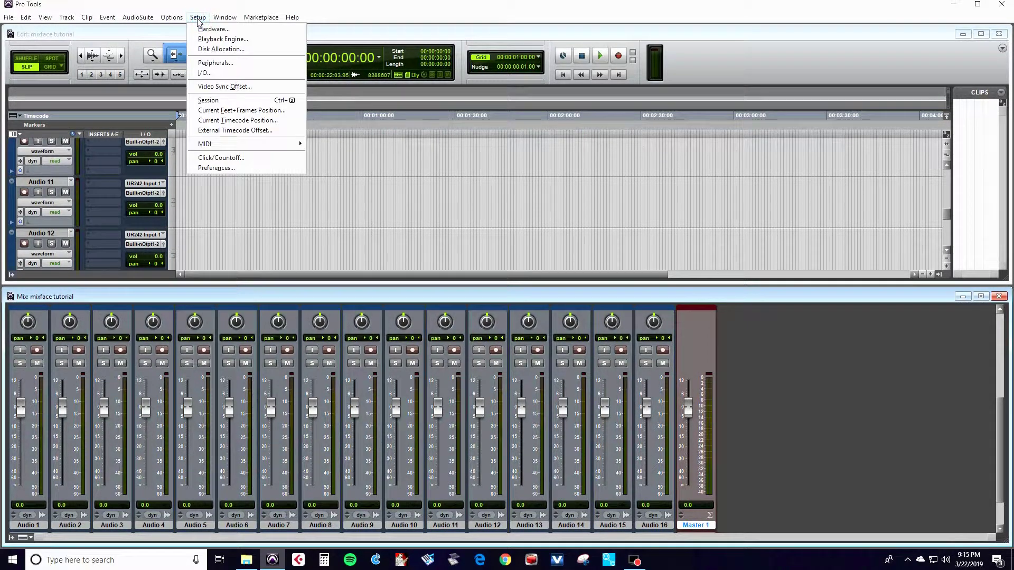
pyautogui.click(229, 64)
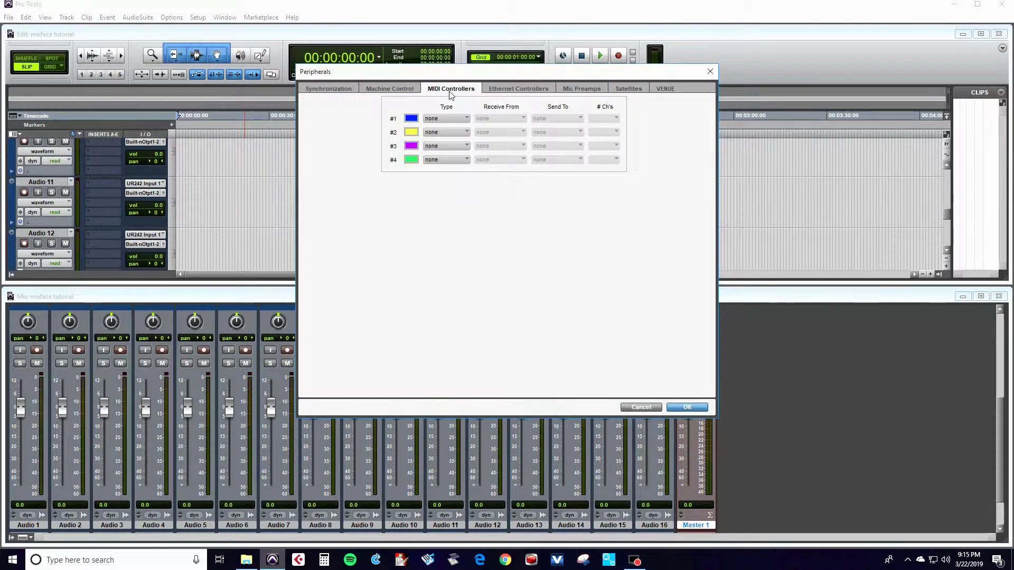
pyautogui.click(443, 120)
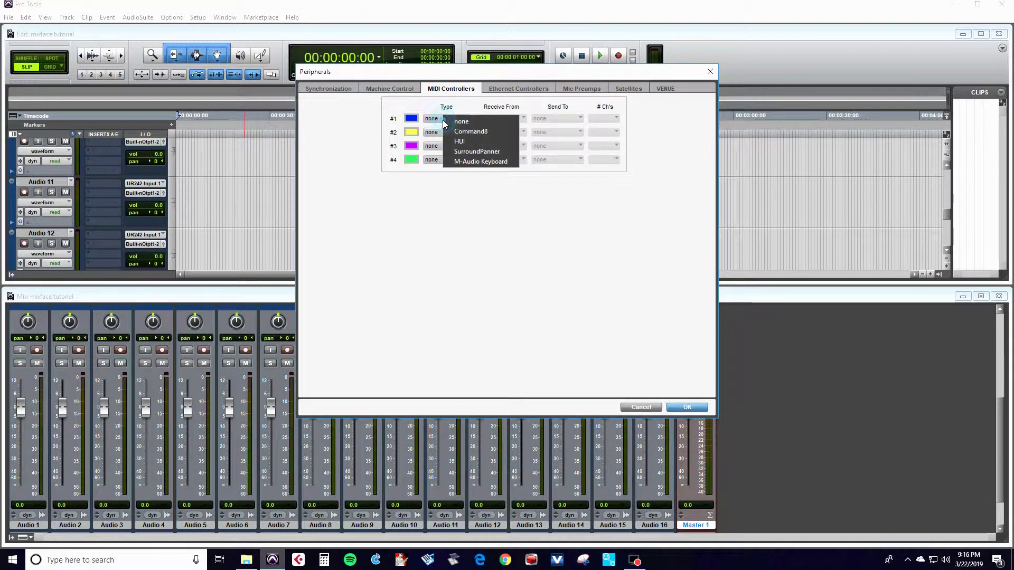
pyautogui.click(464, 141)
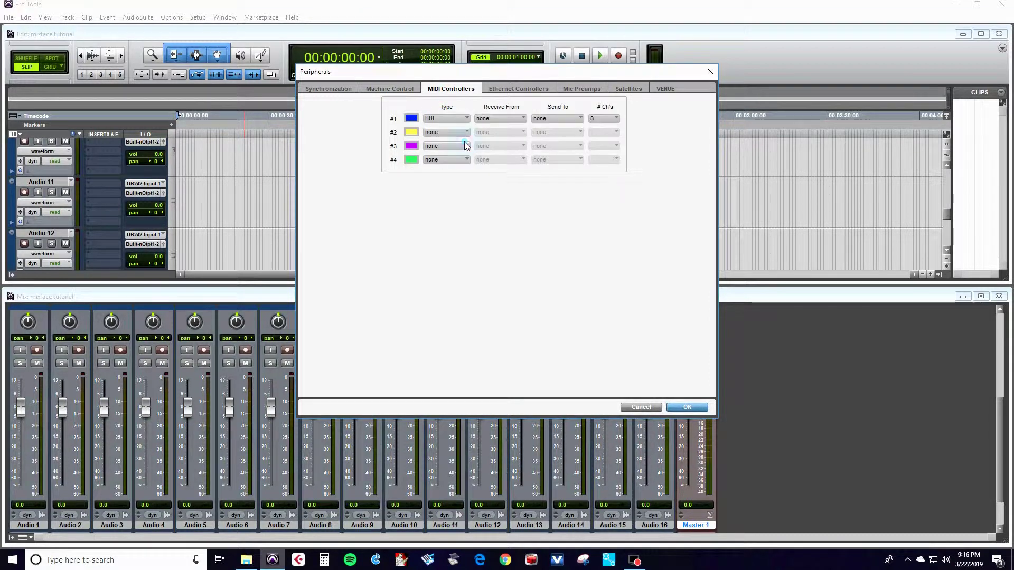
# Set controller #1 to receive from MIDIIN3 (SLMIXUSB) and send to MIDIOUT3 (SLMIXUSB), and apply the peripheral settings
pyautogui.click(502, 119)
pyautogui.moveTo(518, 134)
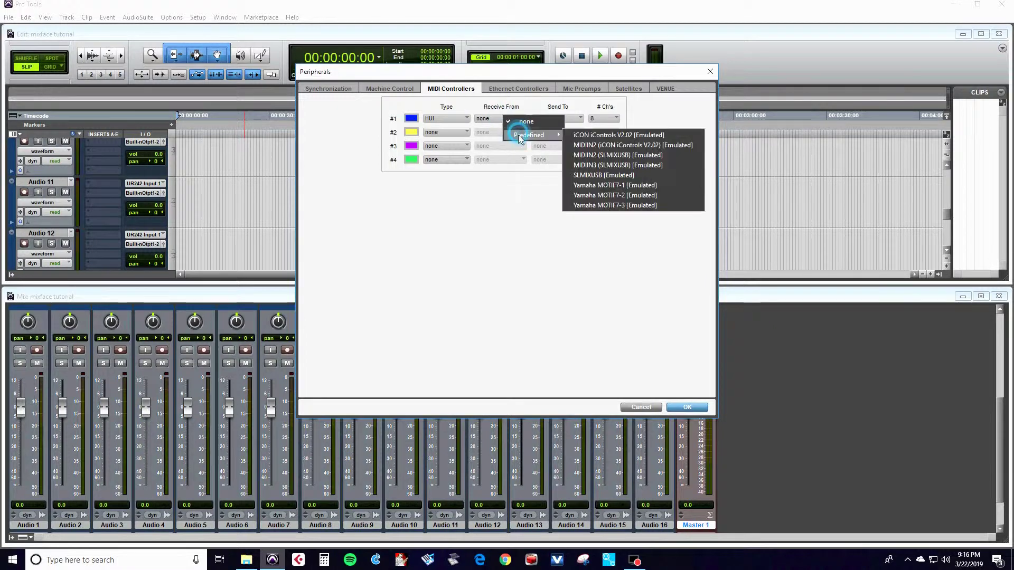
pyautogui.click(595, 167)
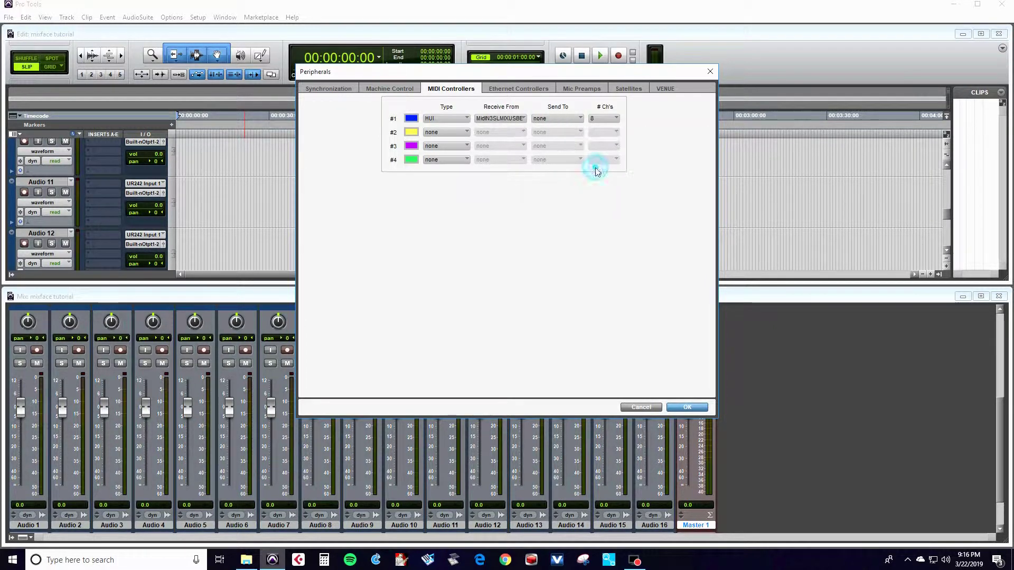
pyautogui.click(548, 119)
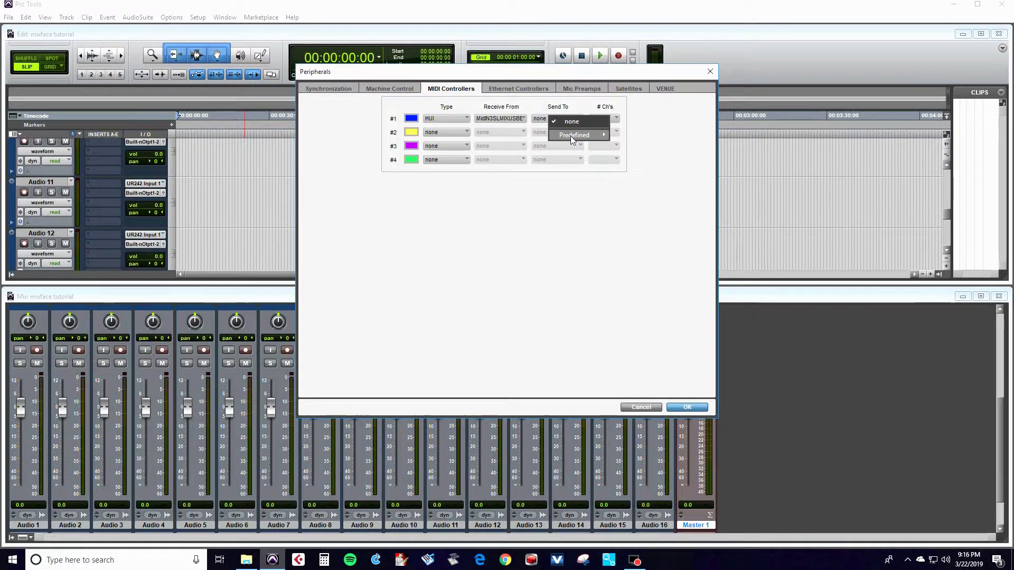
pyautogui.moveTo(569, 135)
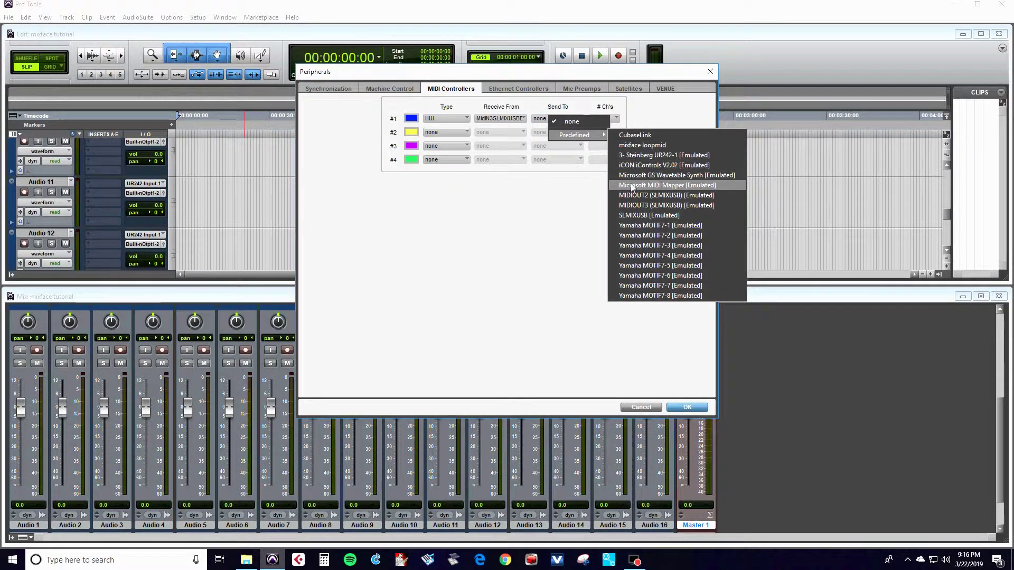
pyautogui.click(646, 206)
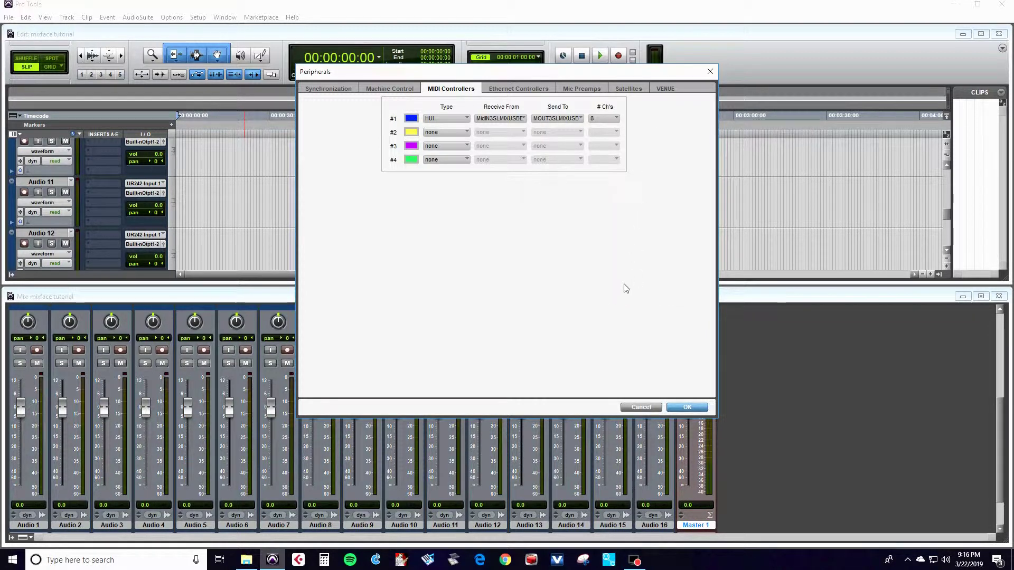
pyautogui.click(687, 408)
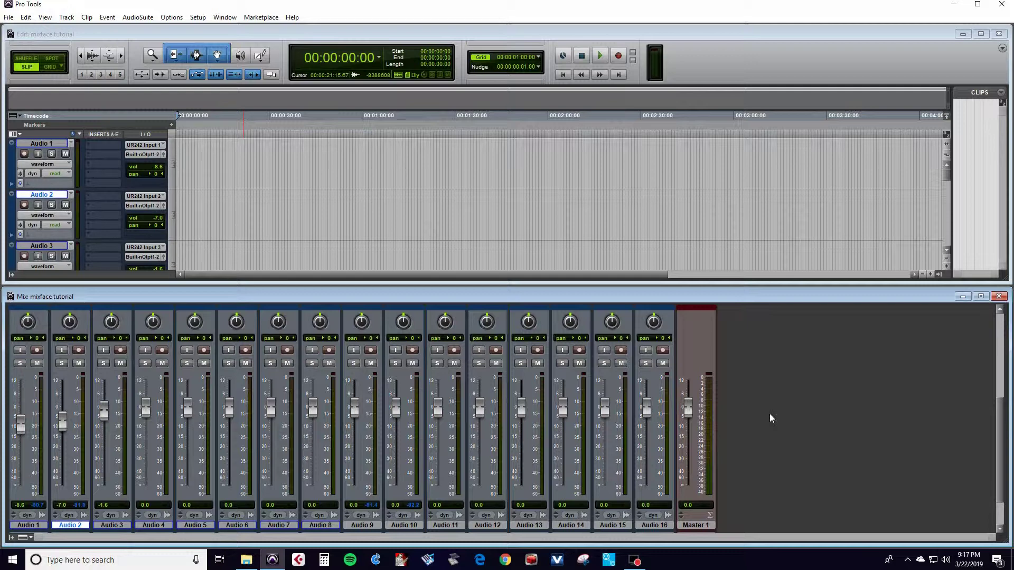
# Move the track selection two tracks down, from Audio 2 to Audio 4
pyautogui.press(';')
pyautogui.press(';')
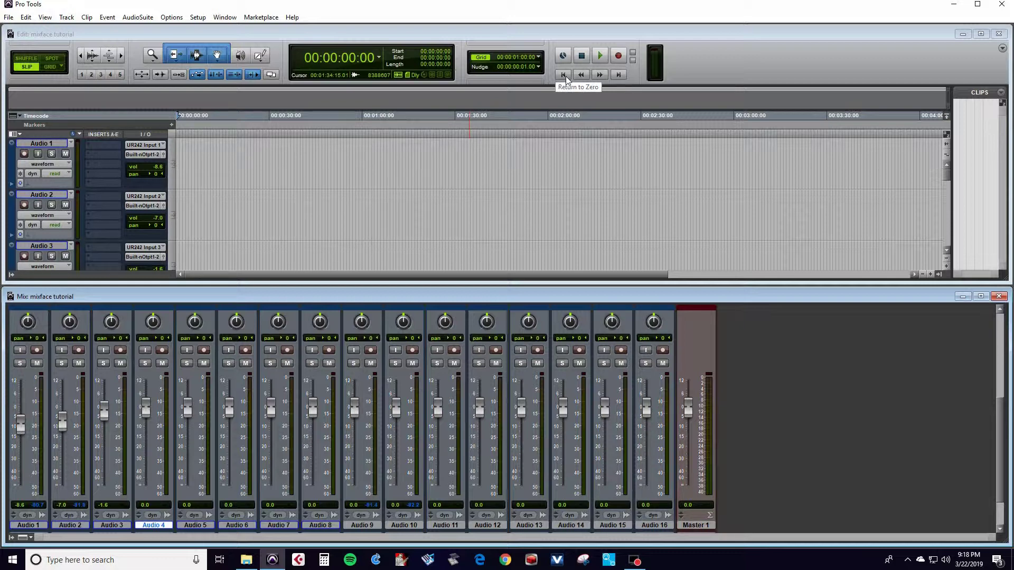
# Toggle loop playback on and off, and enable loop recording for the transport
pyautogui.hotkey('ctrl', 'shift', 'l')
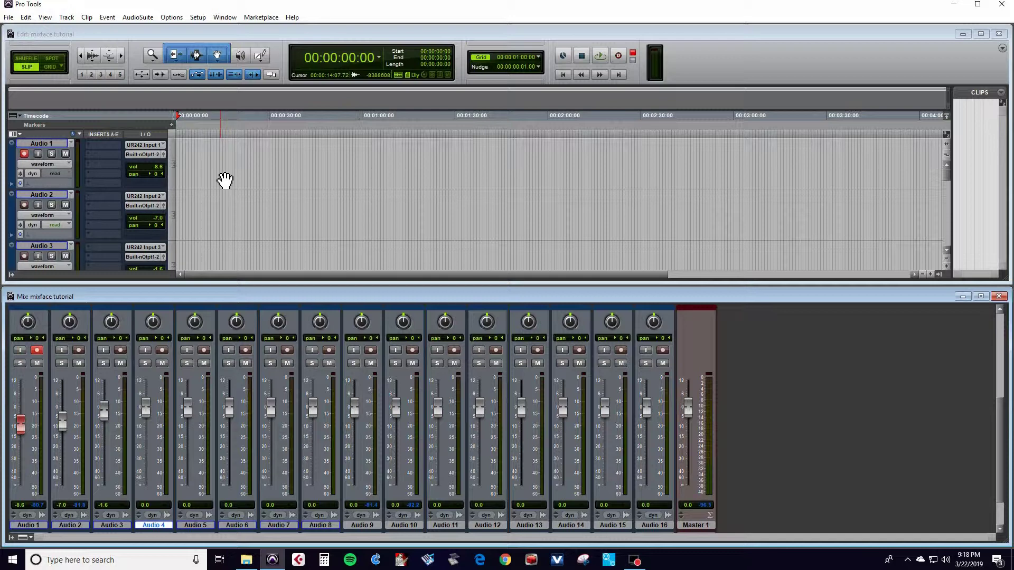
pyautogui.hotkey('ctrl', 'shift', 'l')
pyautogui.hotkey('alt', 'l')
pyautogui.click(623, 58)
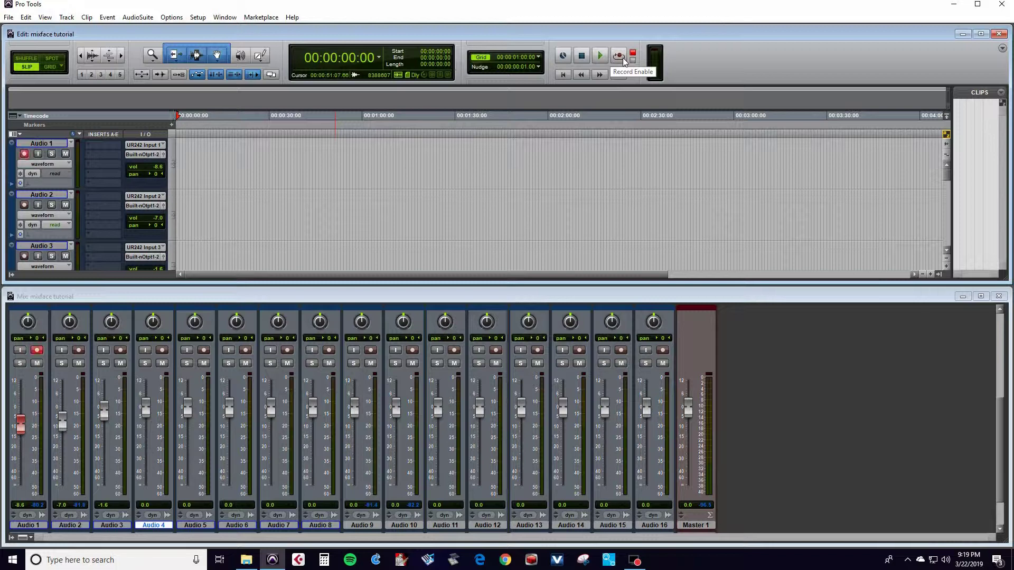
# Save and close the mixface tutorial session, and restart Pro Tools
pyautogui.click(8, 17)
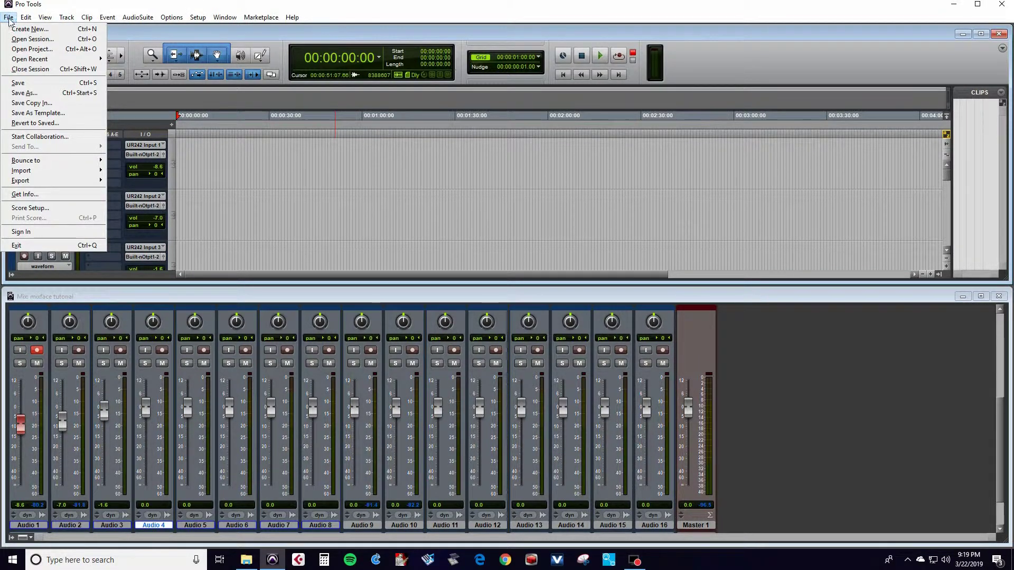
pyautogui.click(18, 83)
pyautogui.click(6, 21)
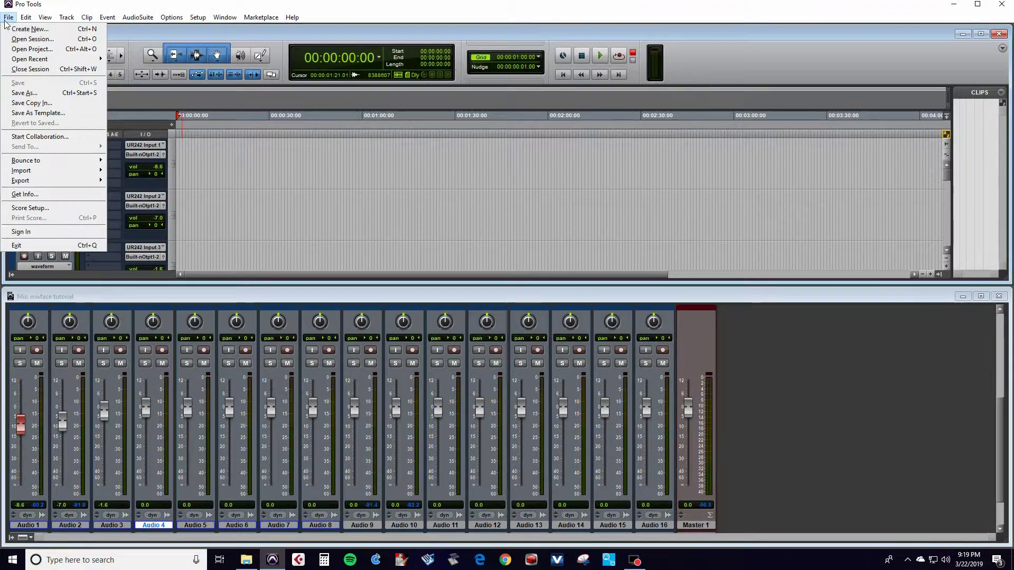
pyautogui.click(36, 69)
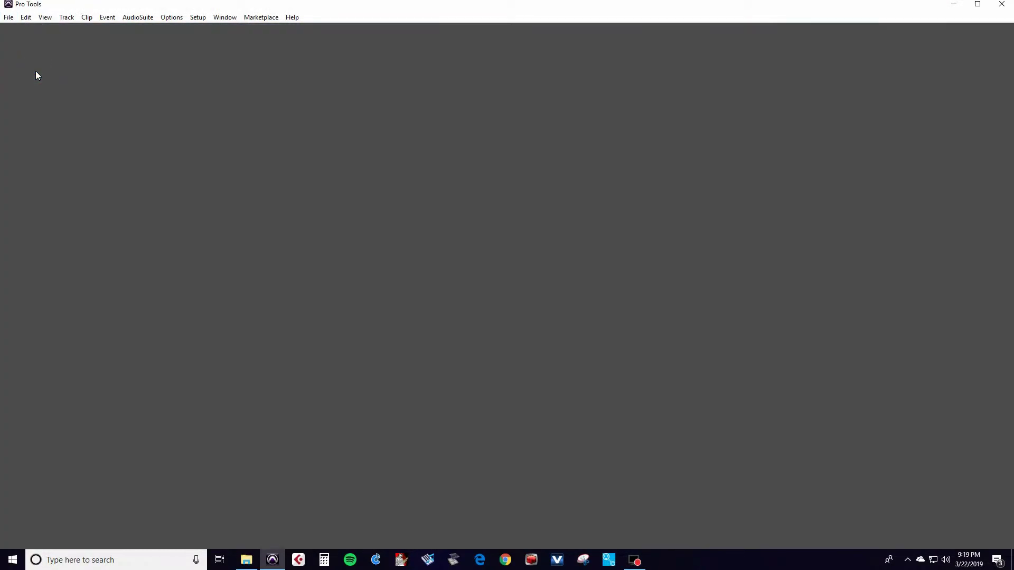
pyautogui.click(7, 19)
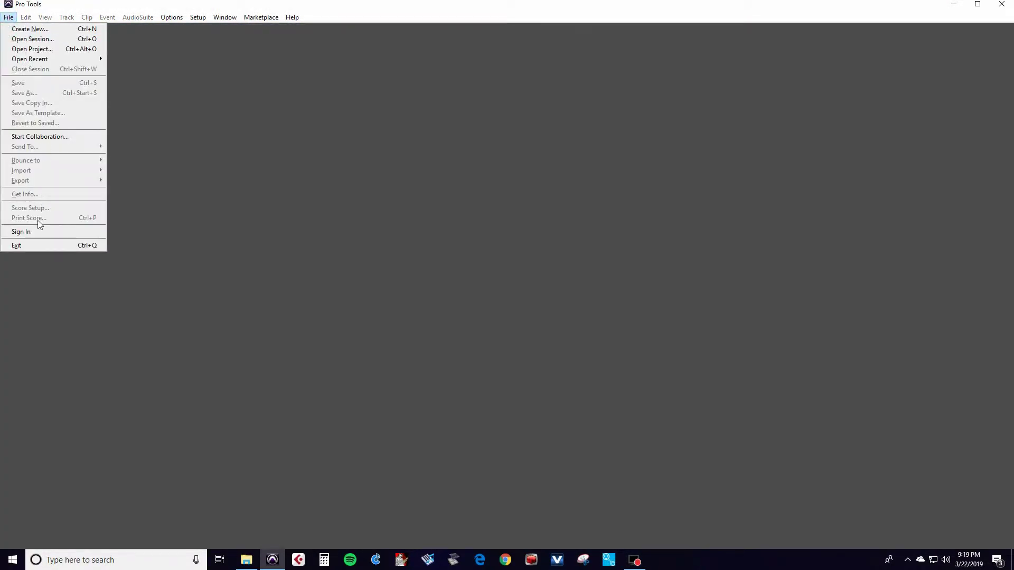
pyautogui.click(43, 250)
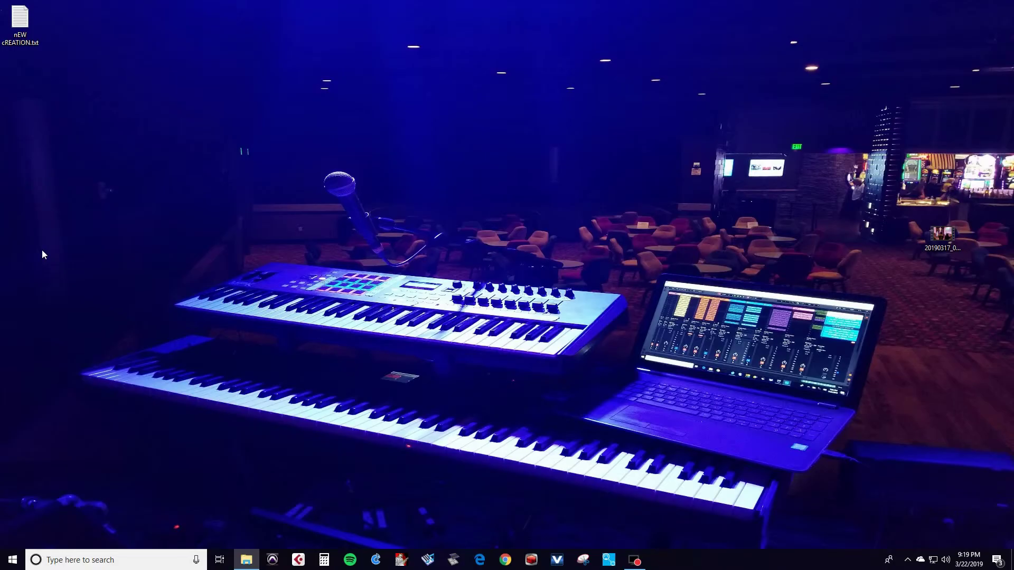
pyautogui.click(274, 562)
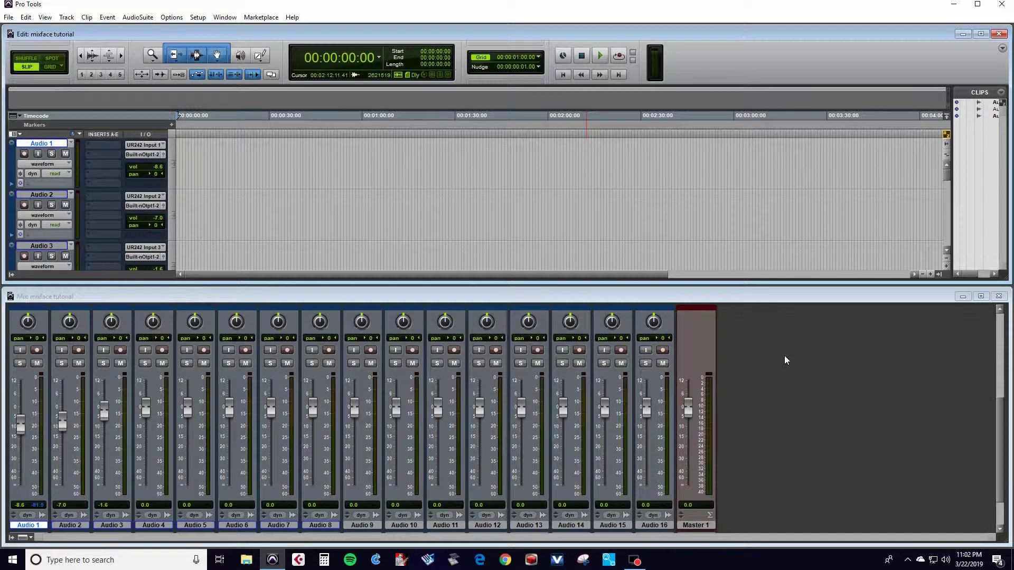
# Record-enable the Audio 1 track and start recording from the session start
pyautogui.click(36, 350)
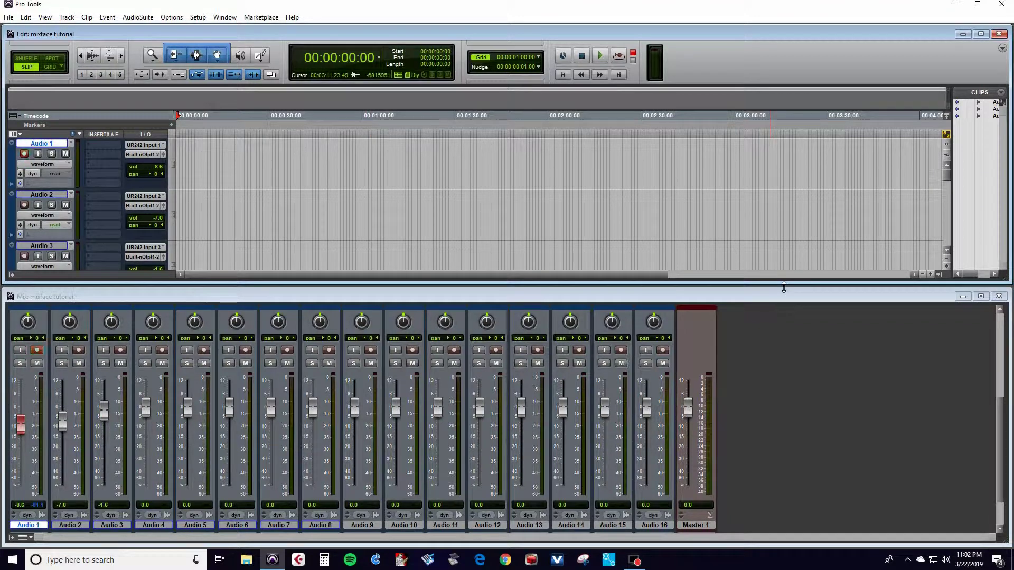
pyautogui.press('space')
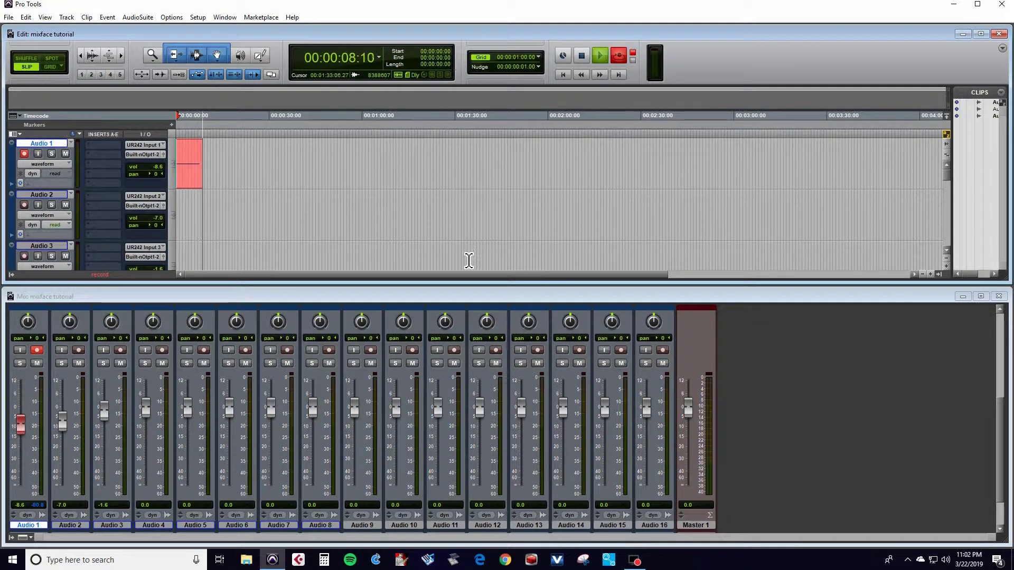
# Add three default-named markers during the recording, at about 8, 19 and 31 seconds, and stop at about 35 seconds
pyautogui.press('KP_Enter')
pyautogui.press('Return')
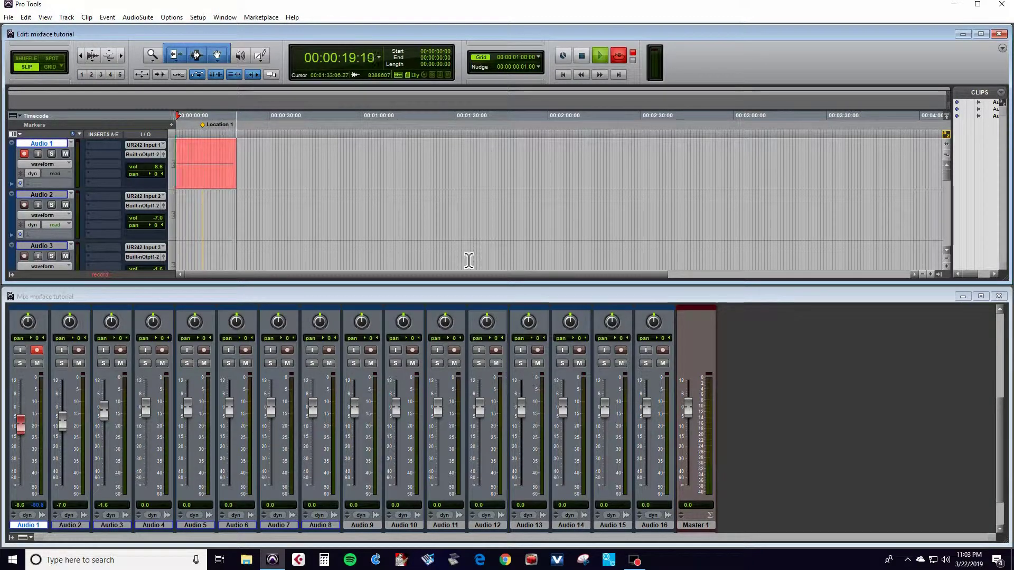
pyautogui.press('KP_Enter')
pyautogui.press('Return')
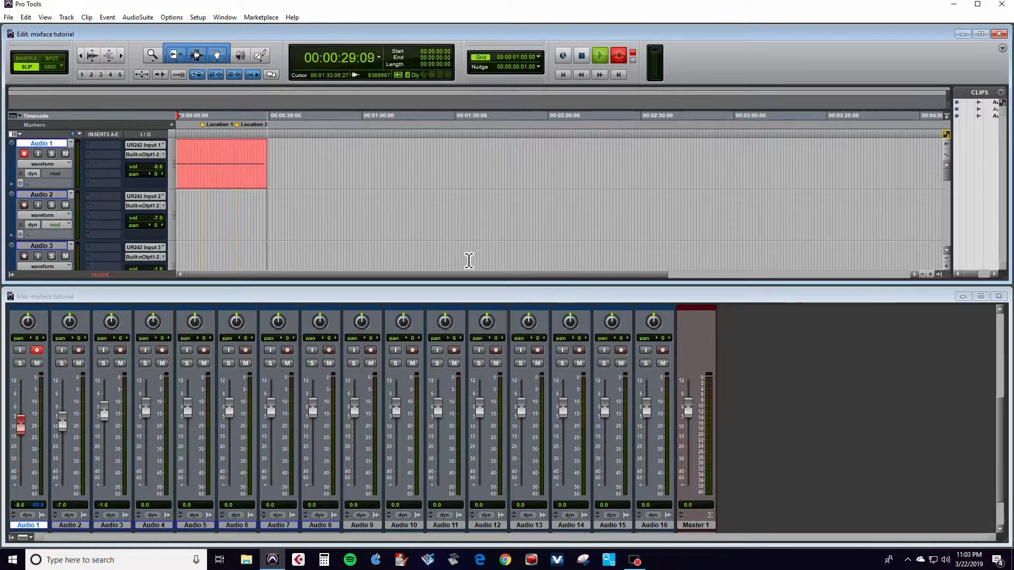
pyautogui.press('KP_Enter')
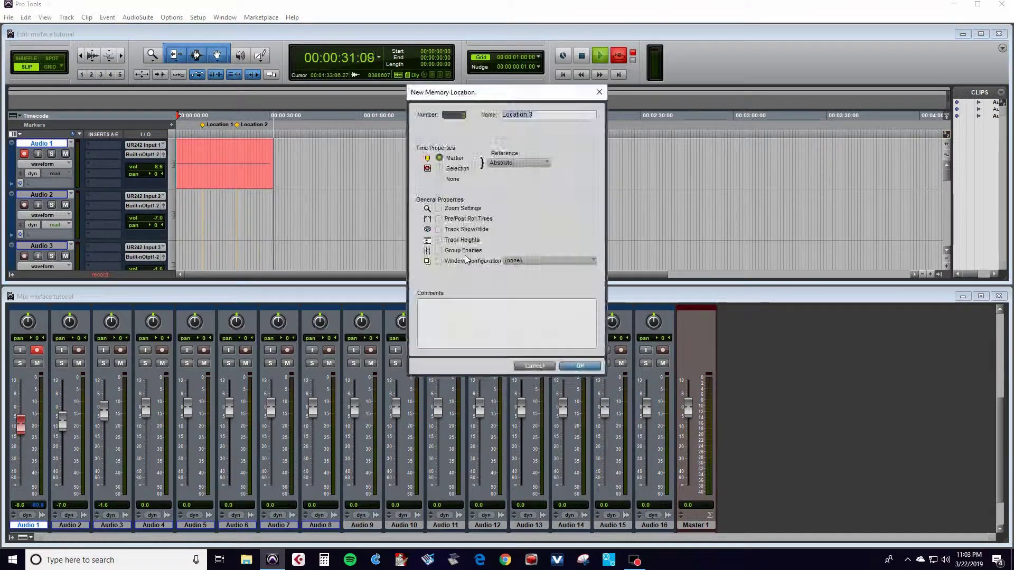
pyautogui.press('Return')
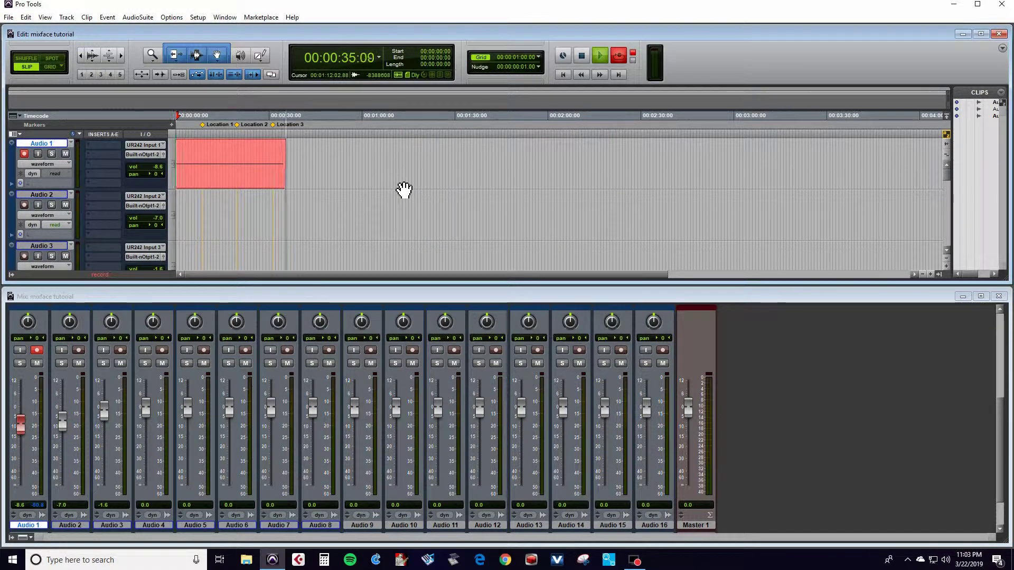
pyautogui.press('space')
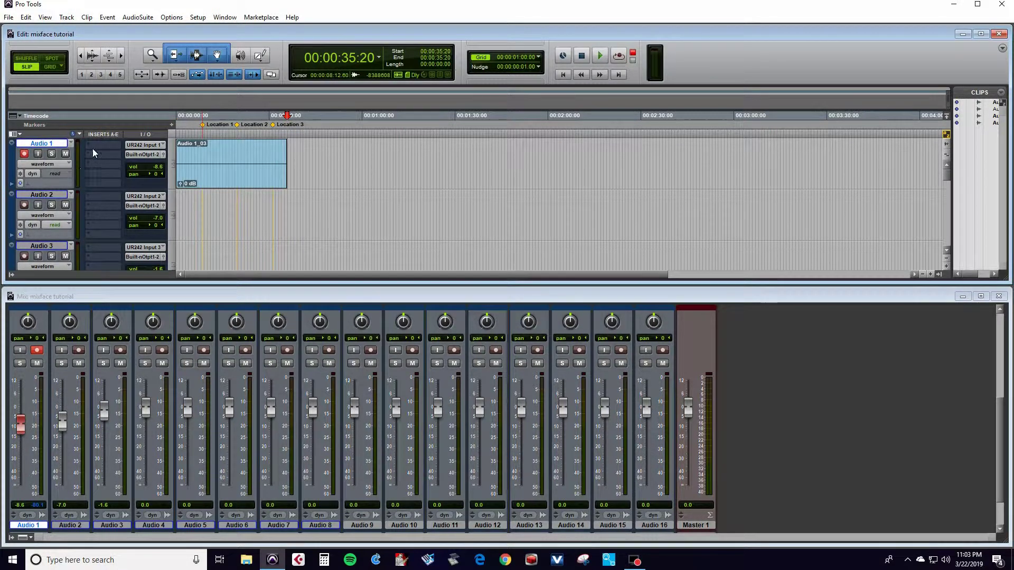
# Show the Bars|Beats ruler above the timeline
pyautogui.click(15, 116)
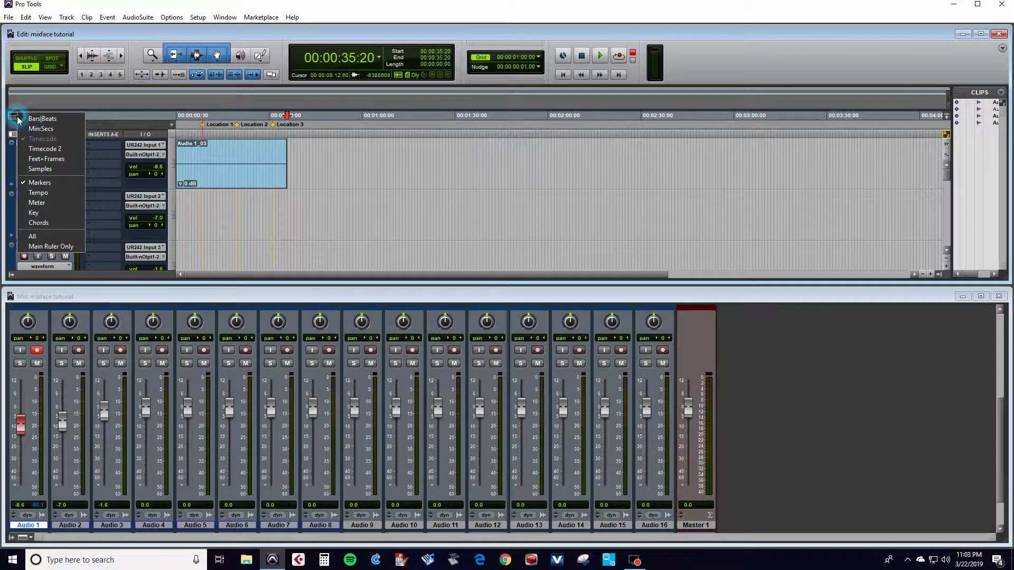
pyautogui.click(23, 118)
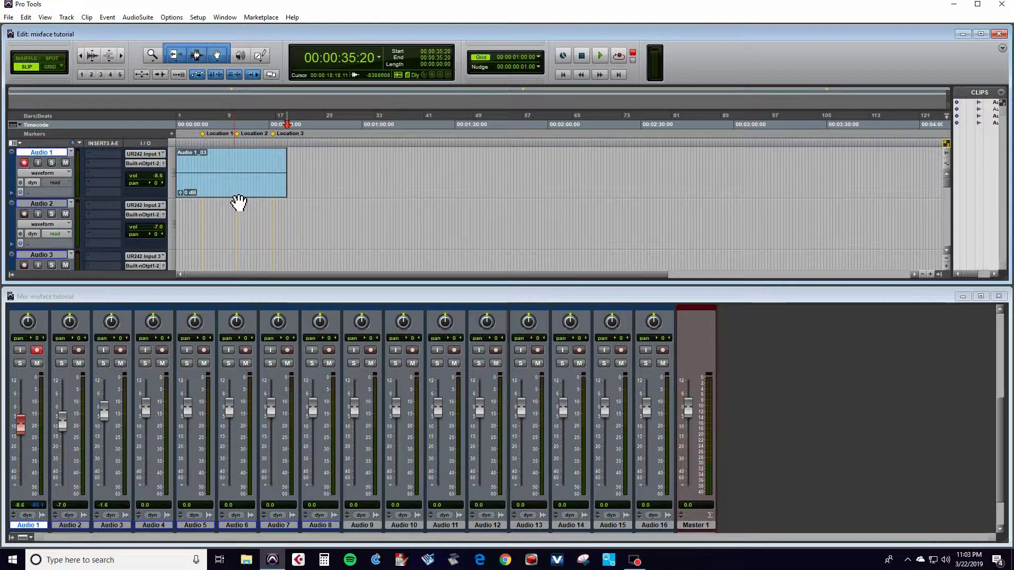
# Recall memory location 1 to move the playback position to the first marker
pyautogui.press('.')
pyautogui.press('1')
pyautogui.press('.')
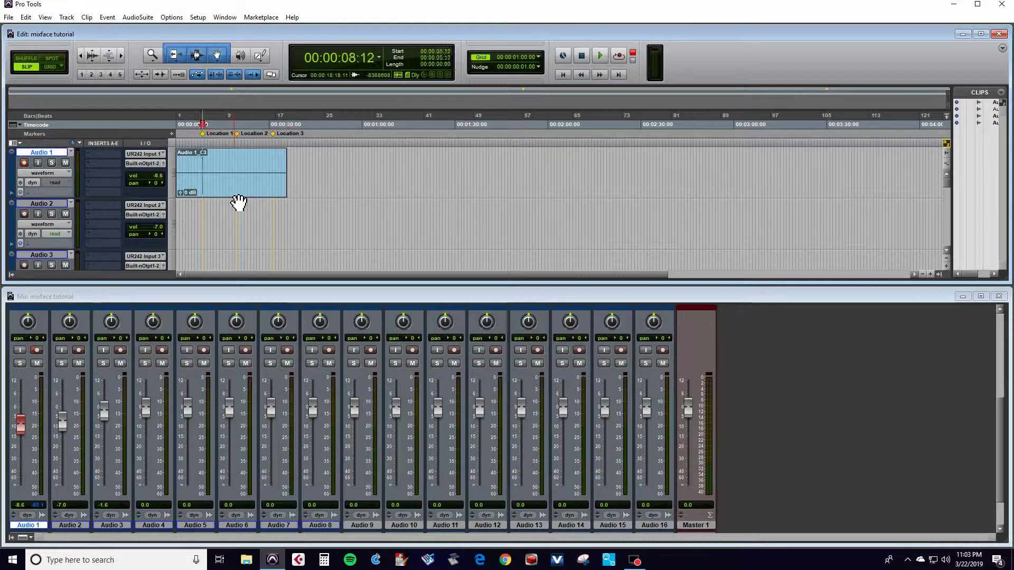
pyautogui.click(239, 202)
pyautogui.press('KP_Enter')
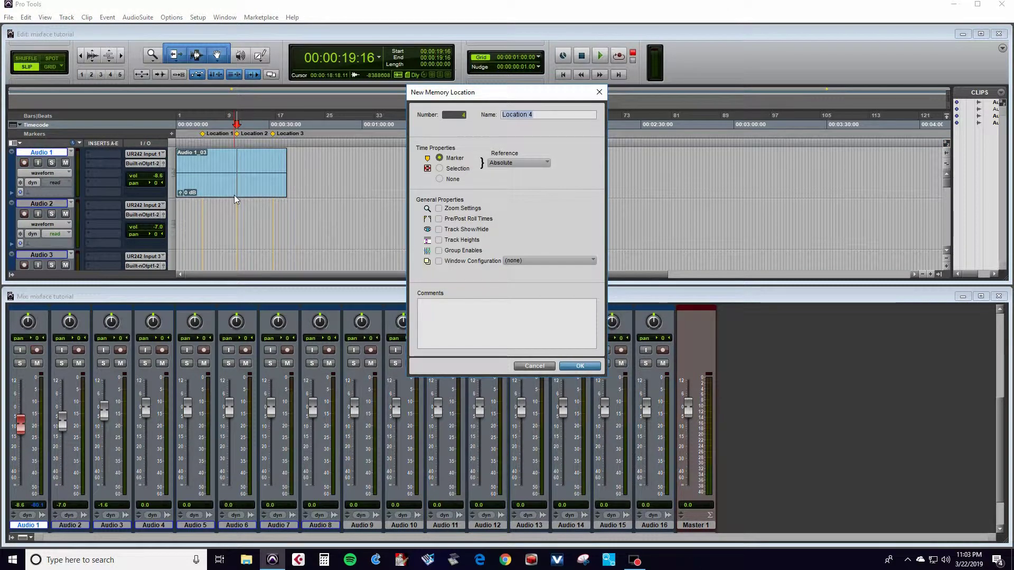
pyautogui.click(531, 369)
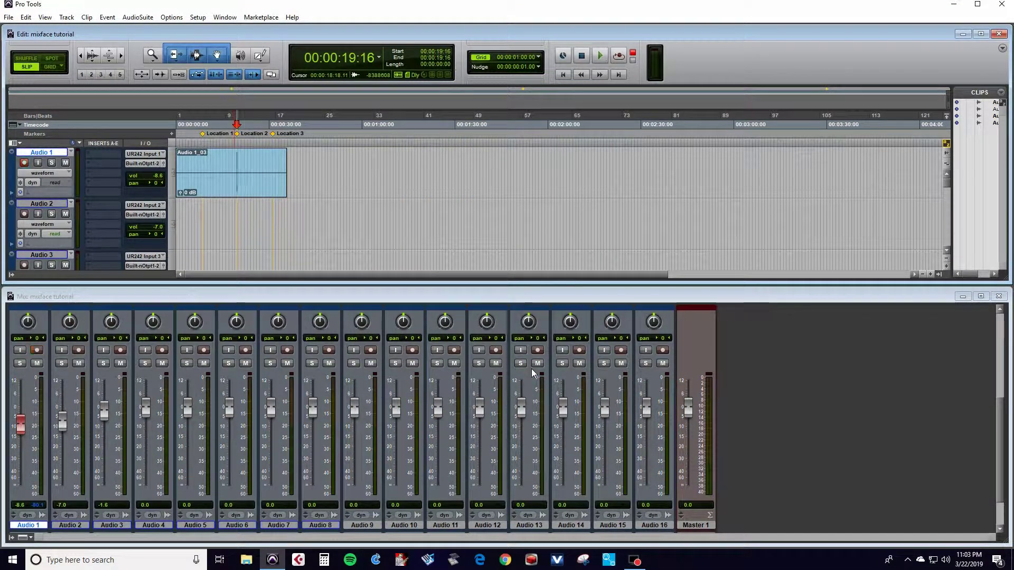
# Jump the playback position back and forth between memory locations 1 and 2, ending at location 2
pyautogui.press('KP_Decimal')
pyautogui.press('KP_1')
pyautogui.press('KP_Decimal')
pyautogui.press('KP_Decimal')
pyautogui.press('KP_2')
pyautogui.press('KP_Decimal')
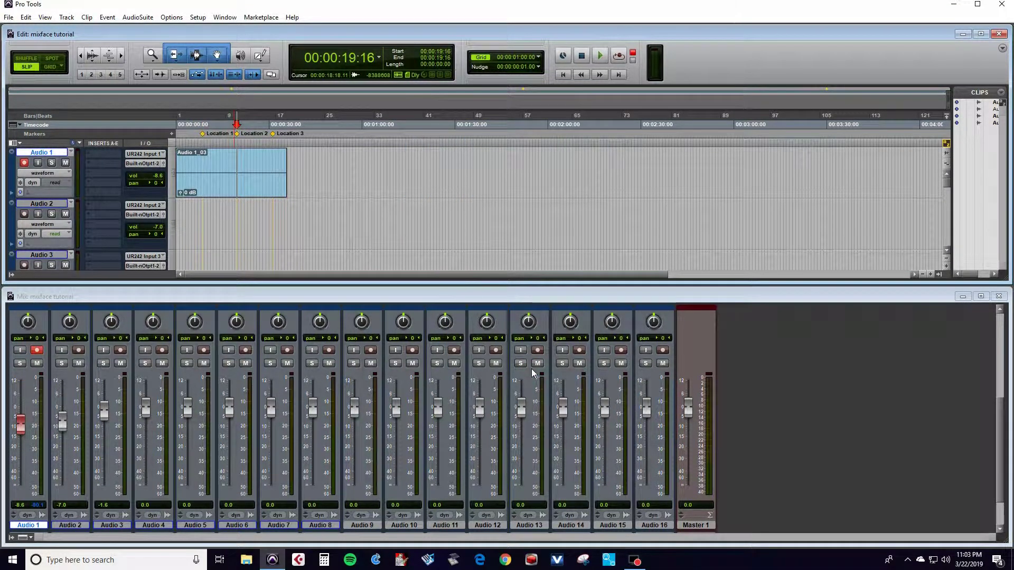
pyautogui.press('KP_Decimal')
pyautogui.press('KP_1')
pyautogui.press('KP_Decimal')
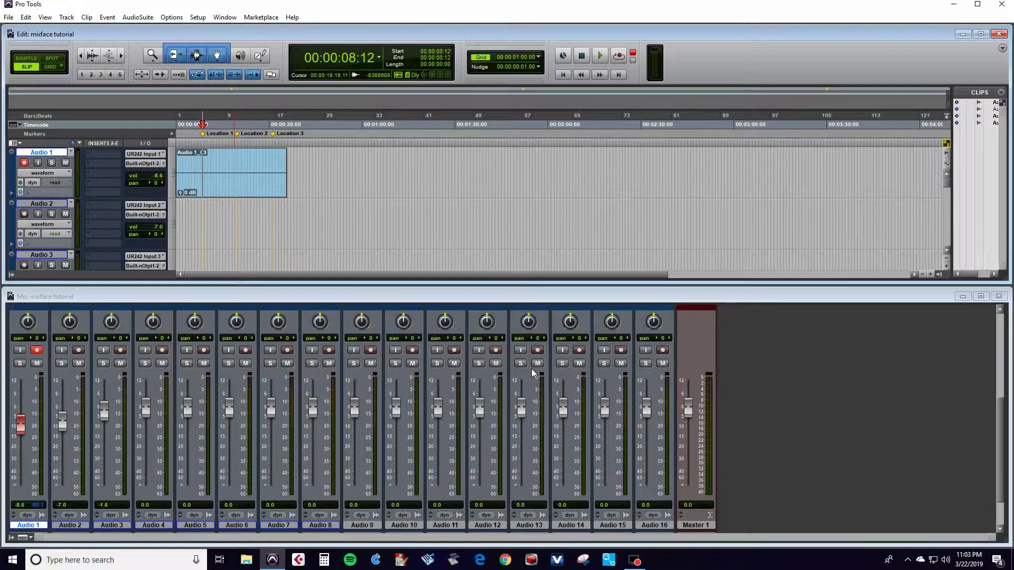
pyautogui.press('KP_Decimal')
pyautogui.press('KP_2')
pyautogui.press('KP_Decimal')
pyautogui.press('KP_Decimal')
pyautogui.press('KP_1')
pyautogui.press('KP_Decimal')
pyautogui.press('KP_Decimal')
pyautogui.press('KP_2')
pyautogui.press('KP_Decimal')
# Delete the Location 2 marker from the Markers ruler
pyautogui.hotkey('shift', 'r')
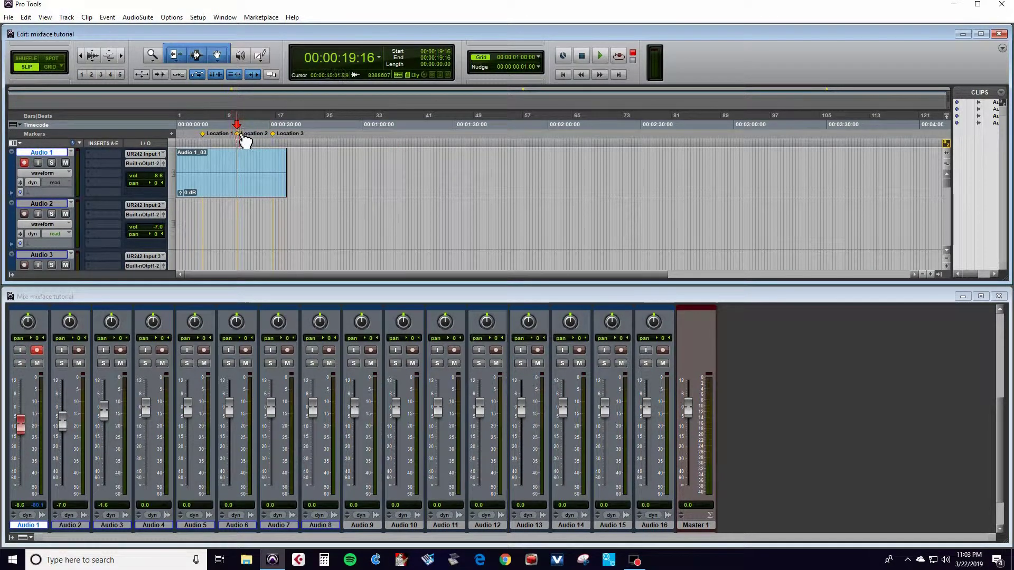
pyautogui.moveTo(242, 141); pyautogui.dragTo(245, 168)
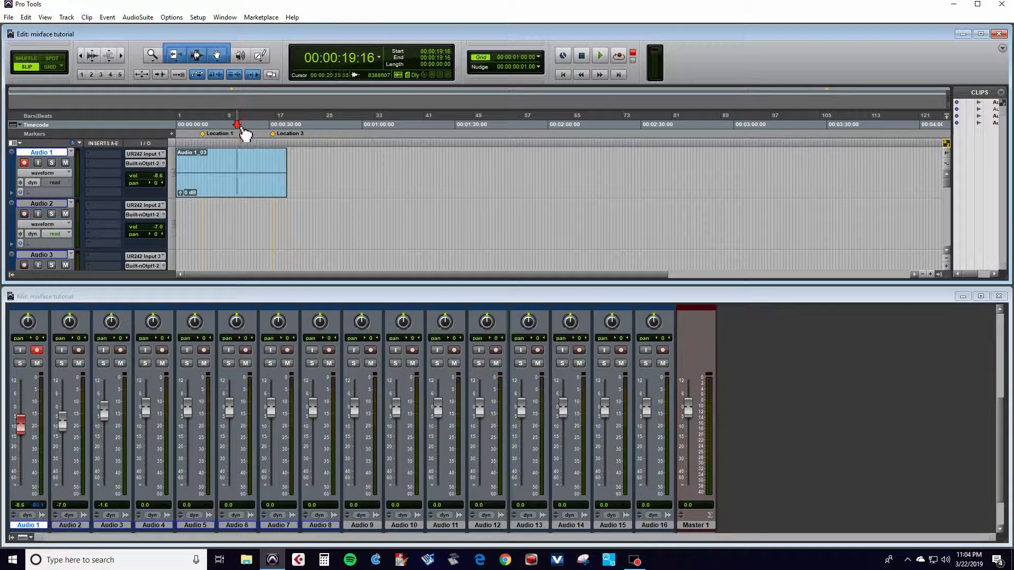
# Select the timeline range from about 00:00:19:16 to 00:00:35:23, enable loop playback and play the range
pyautogui.moveTo(242, 133); pyautogui.dragTo(291, 142)
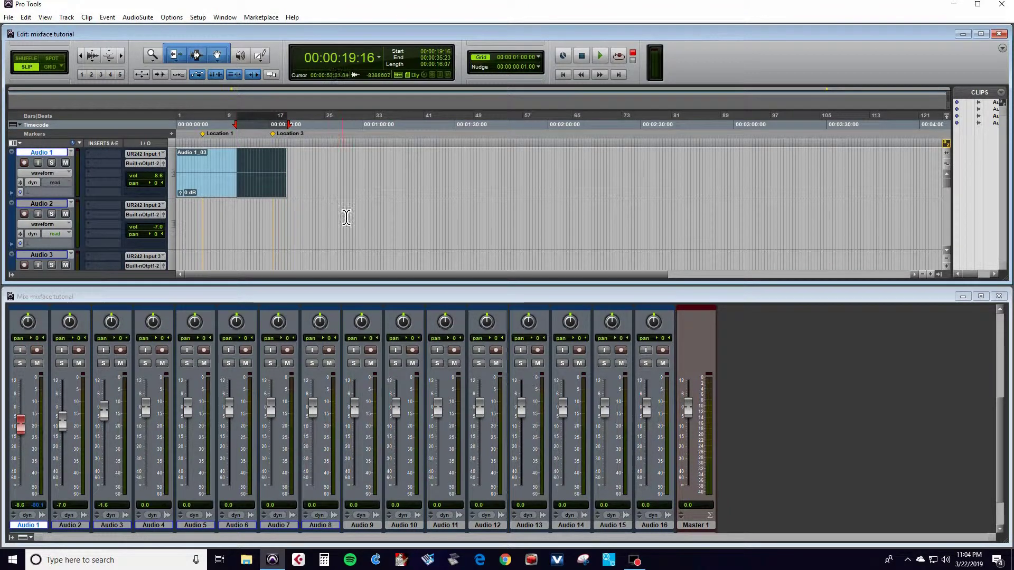
pyautogui.hotkey('ctrl', 'shift', 'l')
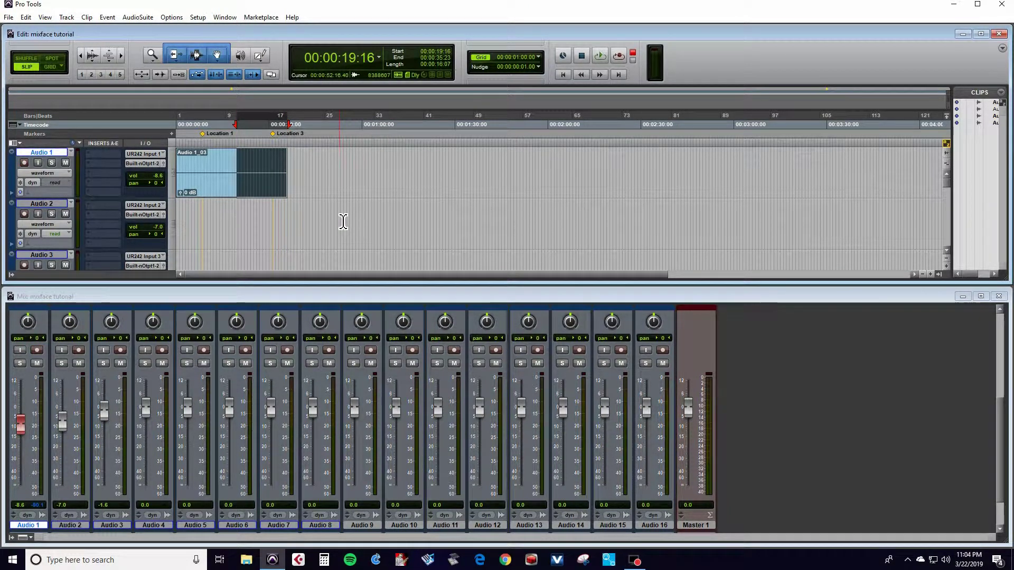
pyautogui.hotkey('shift', 'r')
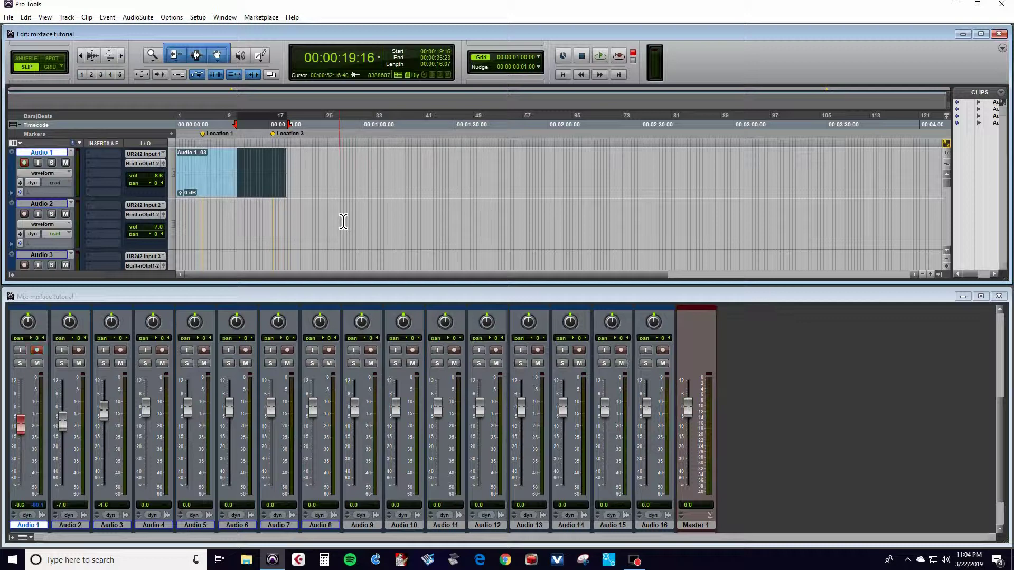
pyautogui.press('space')
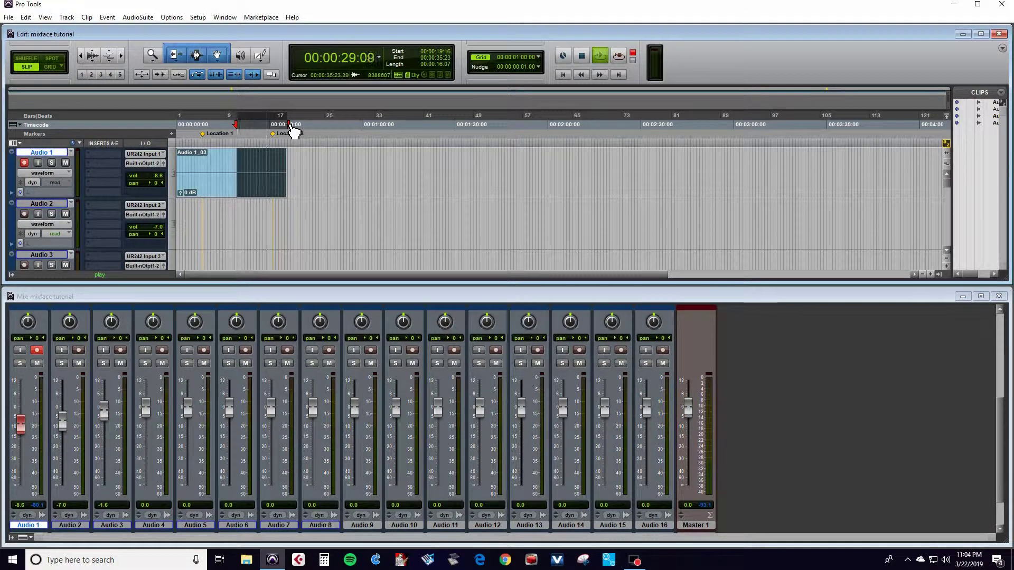
# Shorten the loop range to end at about 00:00:31:21, restart playback, and stop the transport
pyautogui.moveTo(289, 125); pyautogui.dragTo(276, 124)
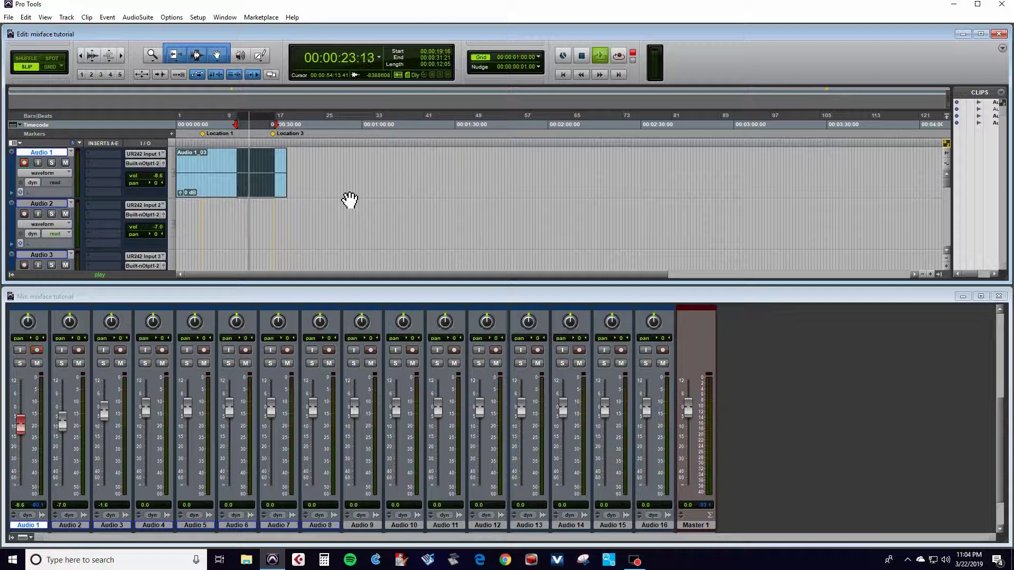
pyautogui.press('space')
pyautogui.press('space')
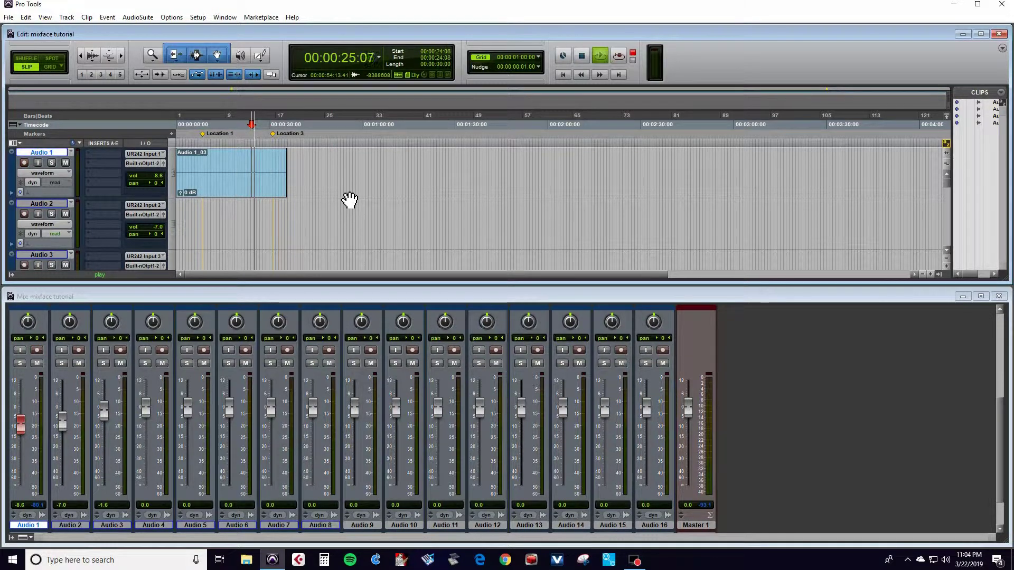
pyautogui.press('space')
pyautogui.press('space')
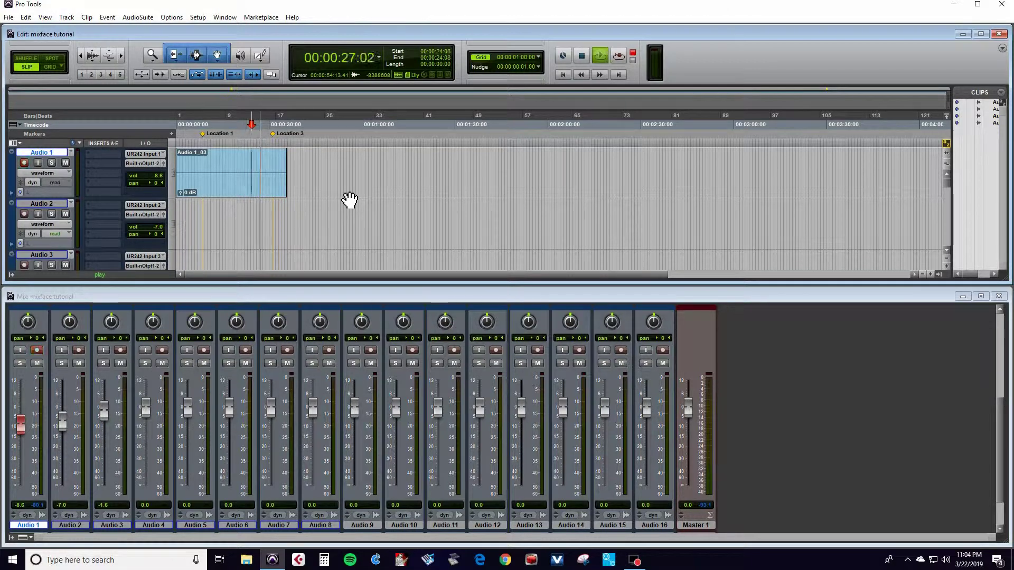
pyautogui.click(580, 56)
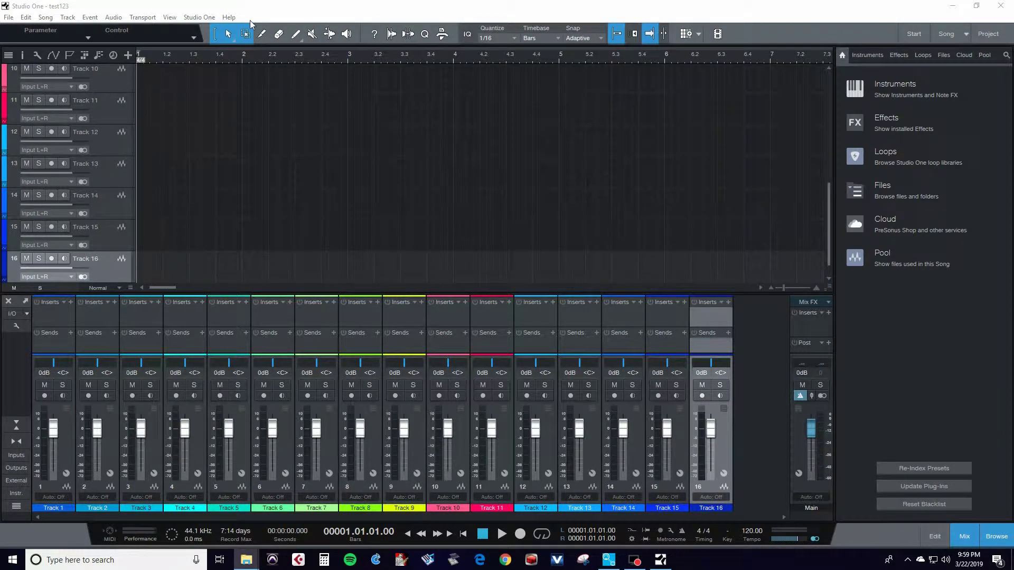
# In Studio One, review the Mackie Control device's MIDI port settings in the external devices options and remove the device
pyautogui.click(198, 17)
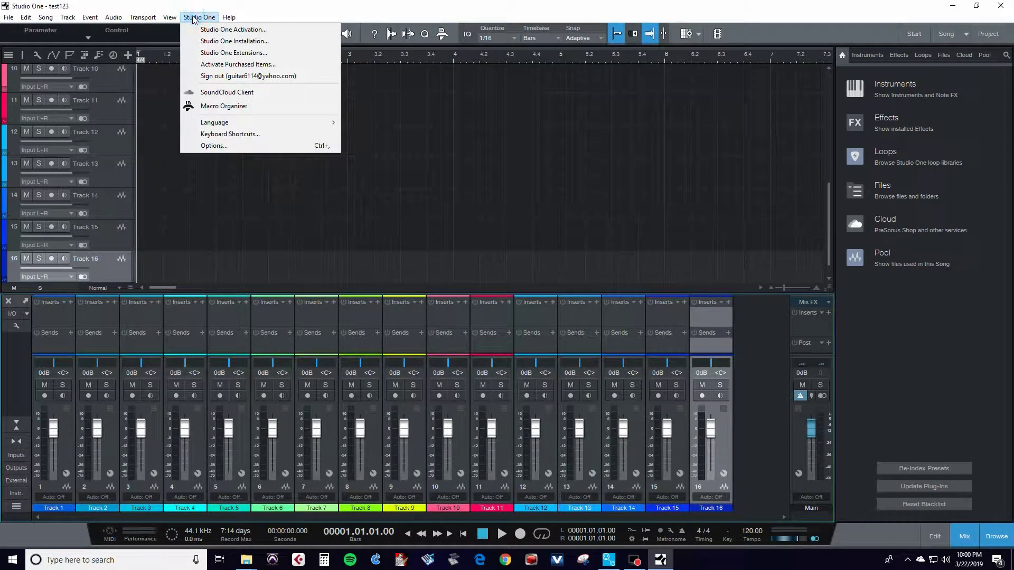
pyautogui.click(219, 147)
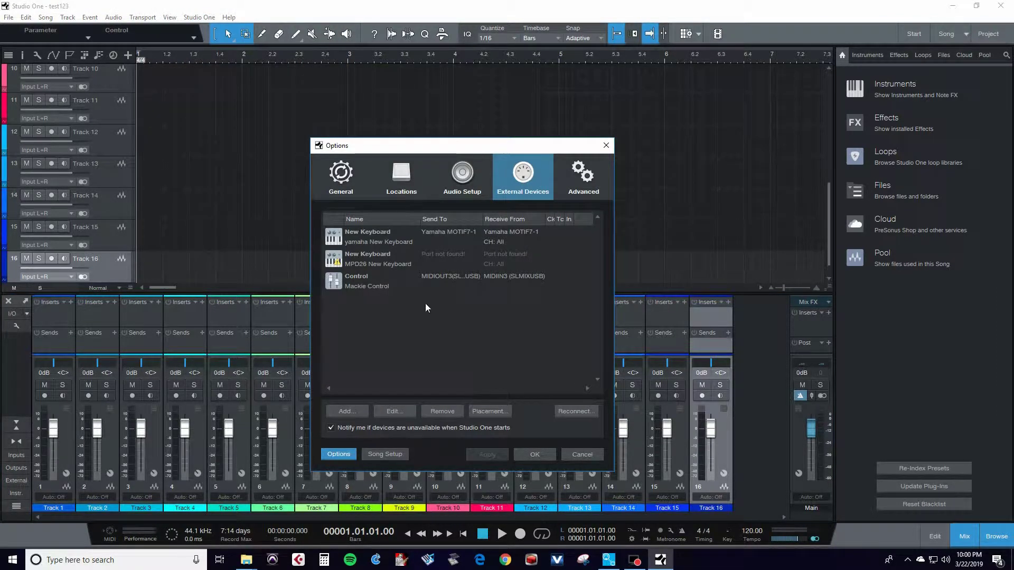
pyautogui.click(354, 284)
pyautogui.click(385, 410)
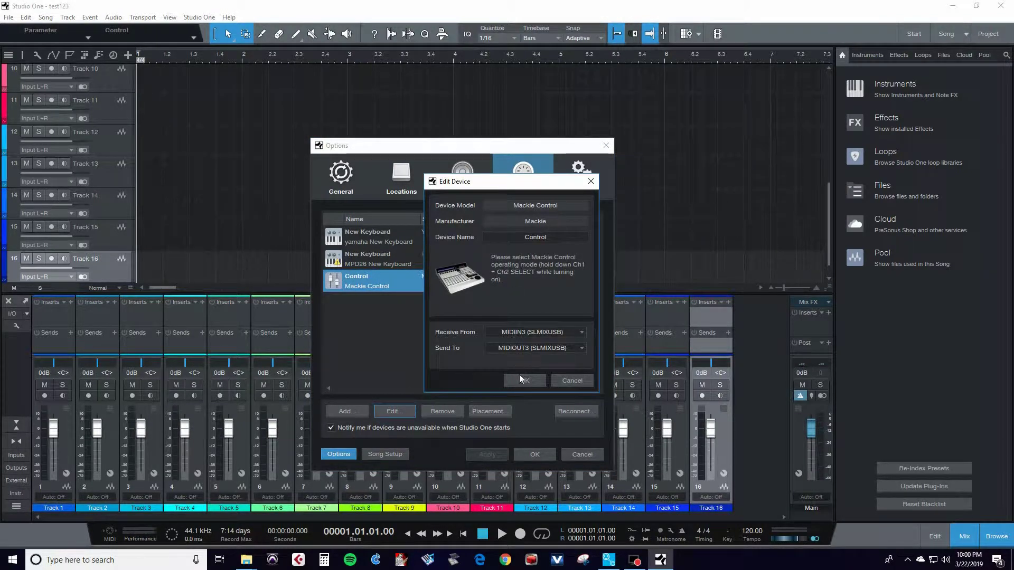
pyautogui.click(560, 381)
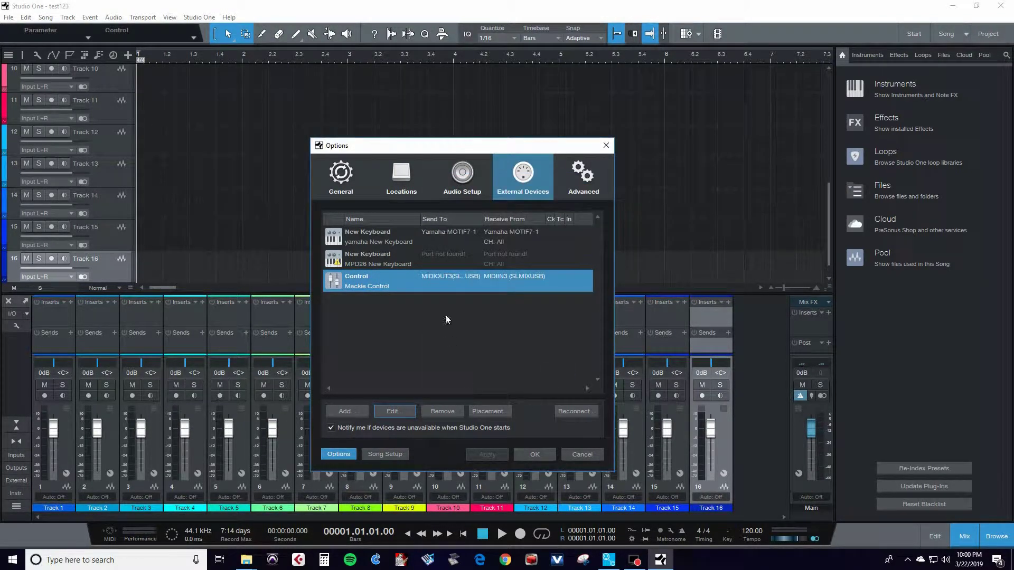
pyautogui.click(432, 412)
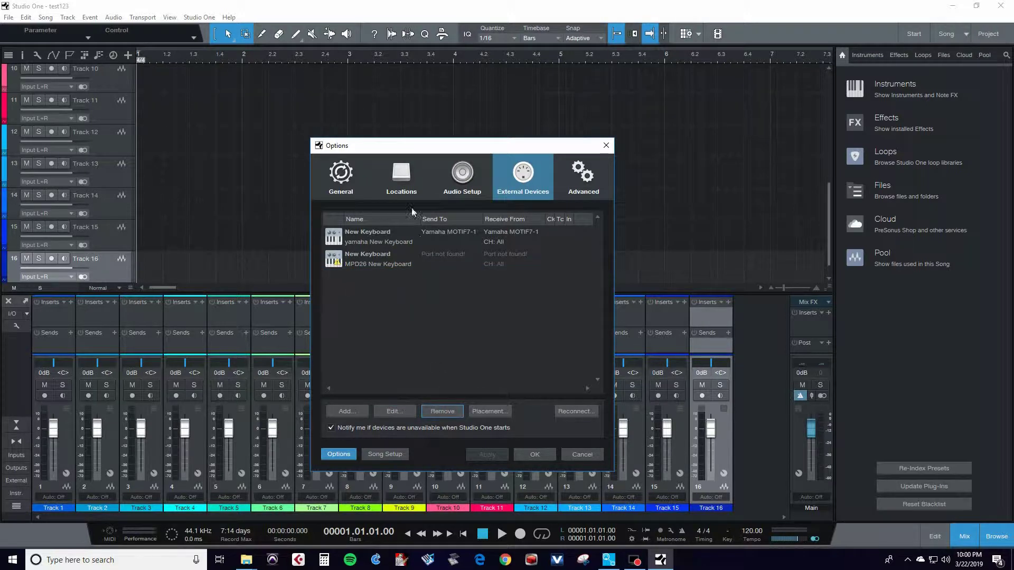
# Add a Mackie Control external device receiving from MIDIIN3 (SLMIXUSB) and sending to MIDIOUT3 (SLMIXUSB), and accept the options
pyautogui.click(344, 411)
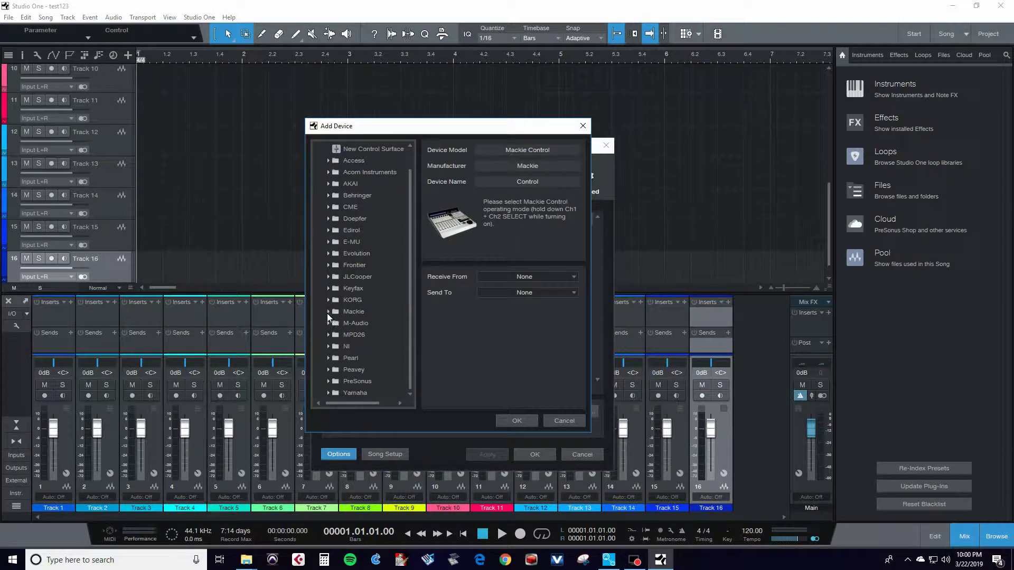
pyautogui.click(327, 314)
pyautogui.click(353, 334)
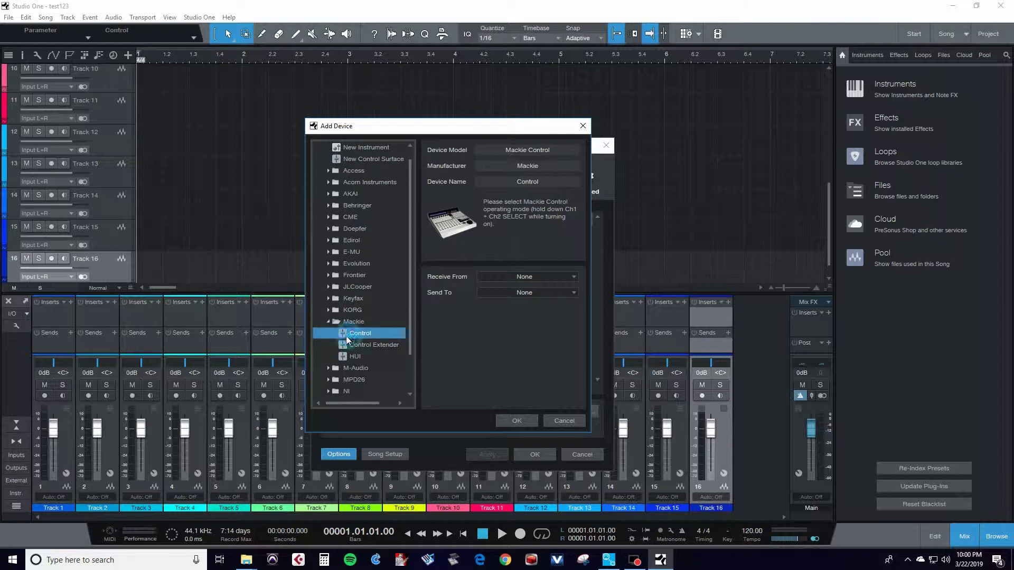
pyautogui.click(527, 277)
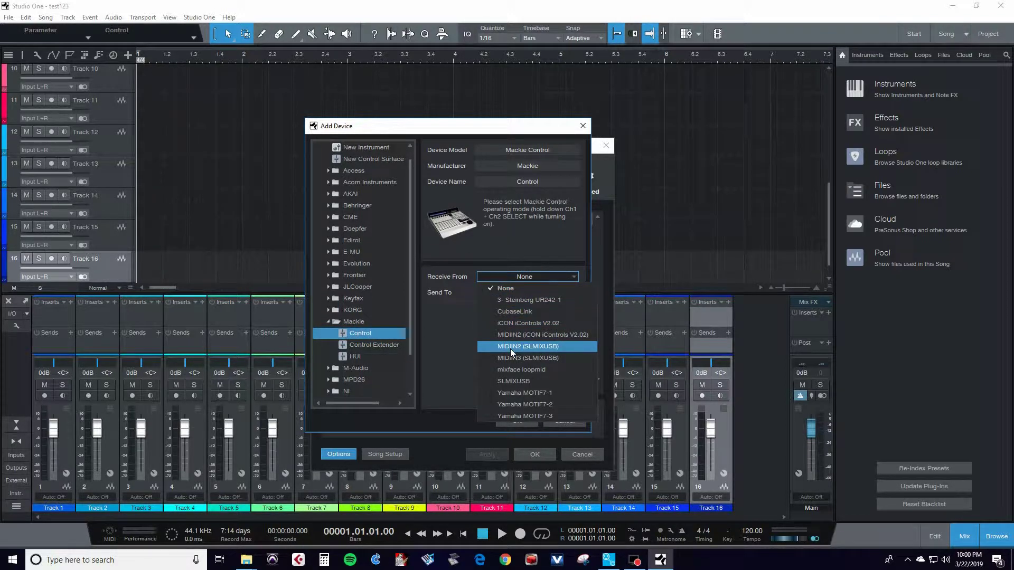
pyautogui.click(520, 359)
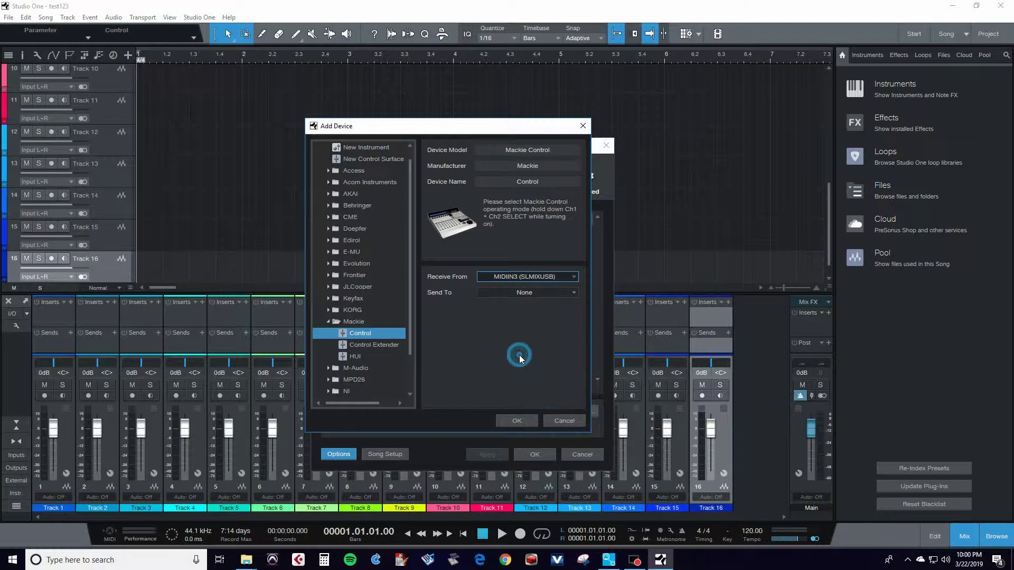
pyautogui.click(524, 293)
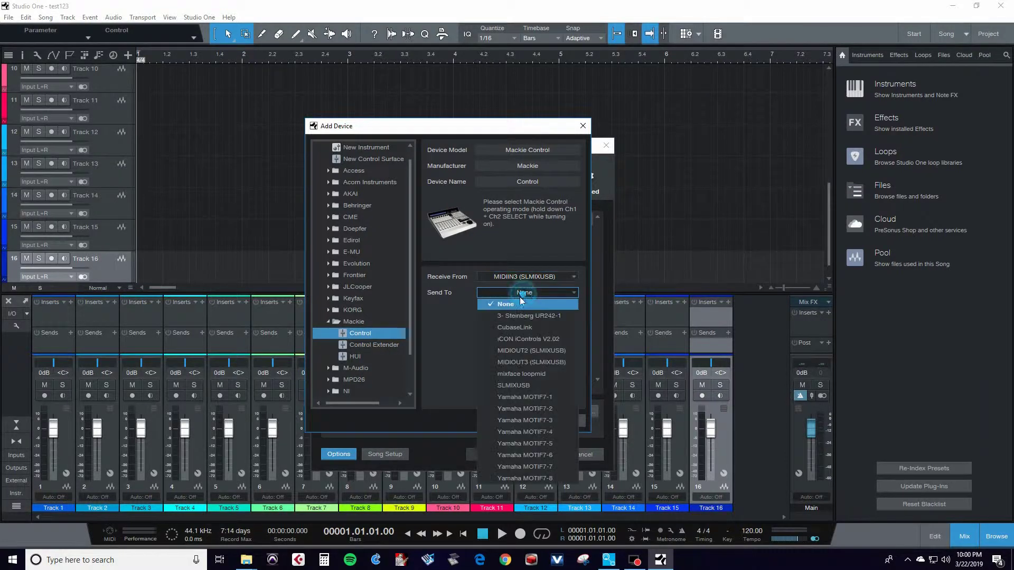
pyautogui.click(524, 362)
pyautogui.click(514, 420)
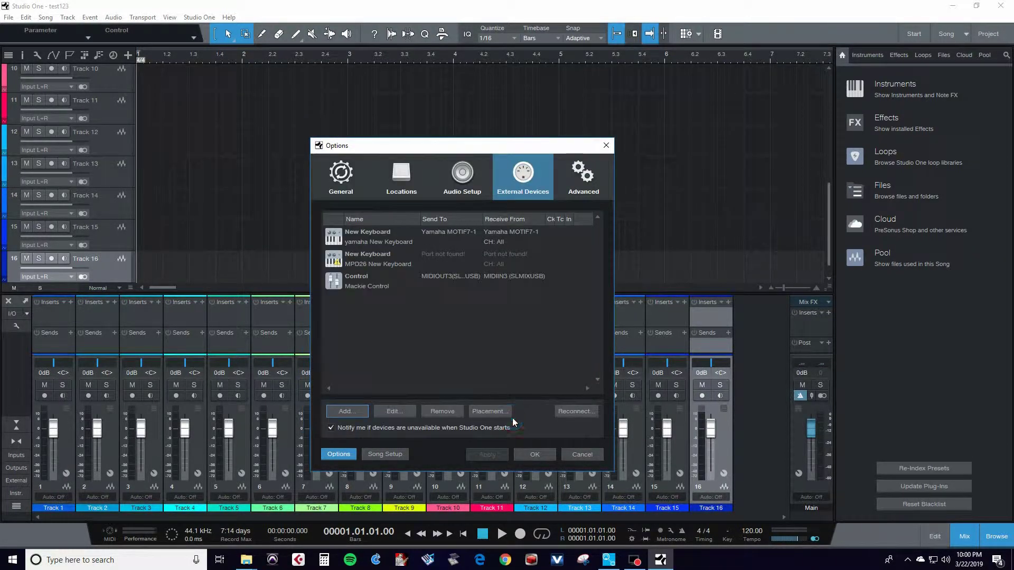
pyautogui.click(534, 456)
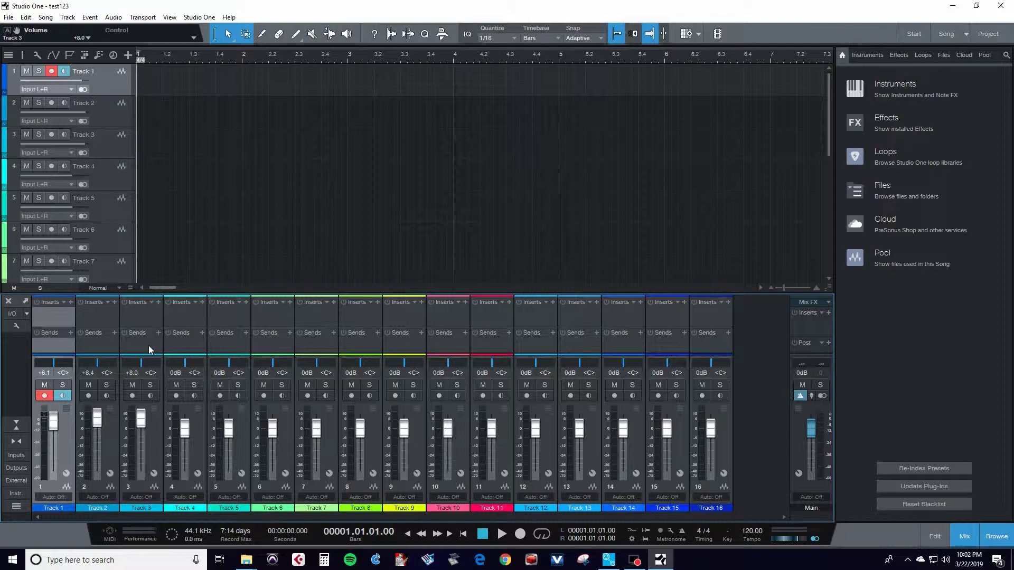
# Record about 11 seconds of audio on Track 1, inserting four markers along the way
pyautogui.press('KP_Multiply')
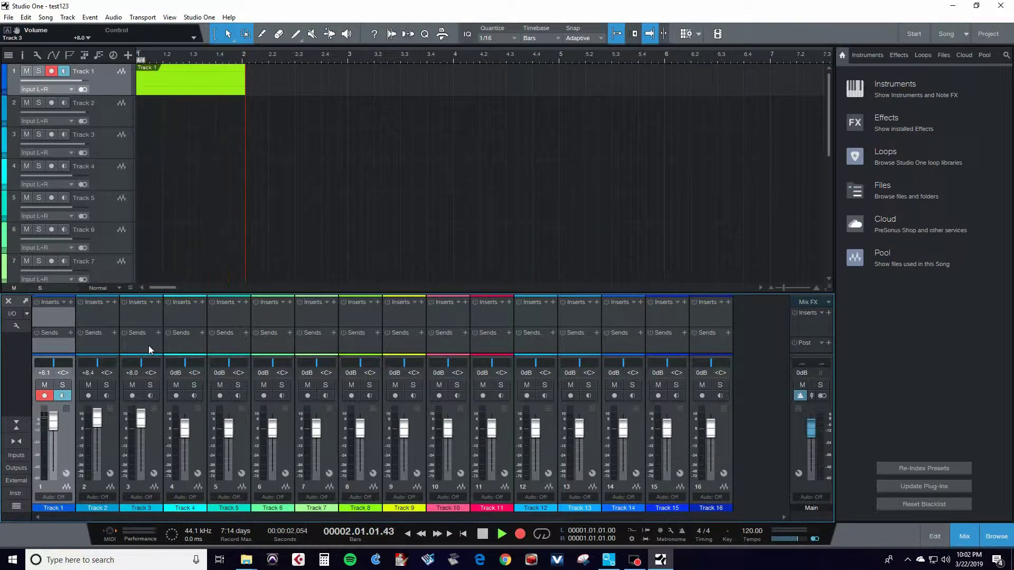
pyautogui.press('Insert')
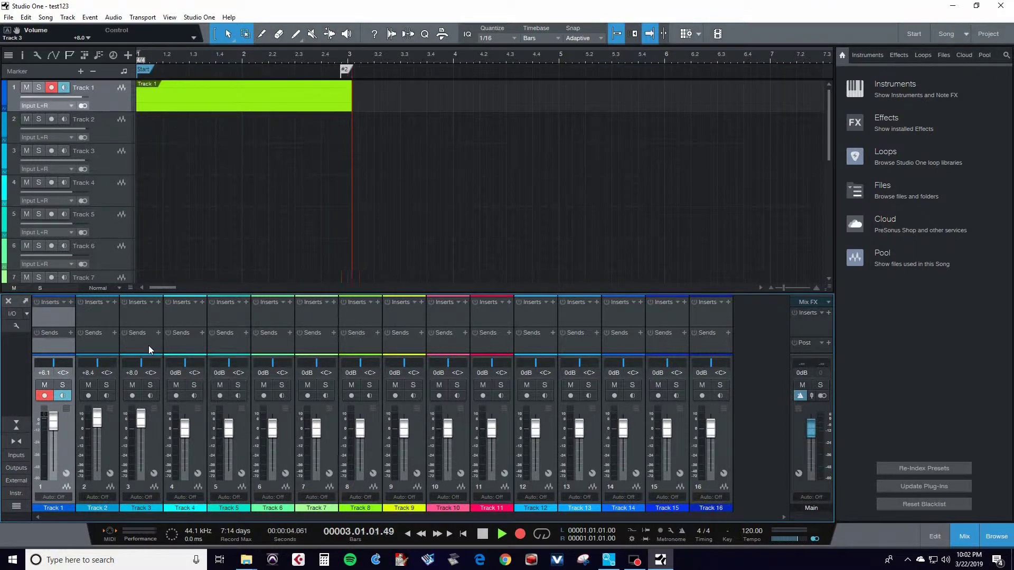
pyautogui.press('Insert')
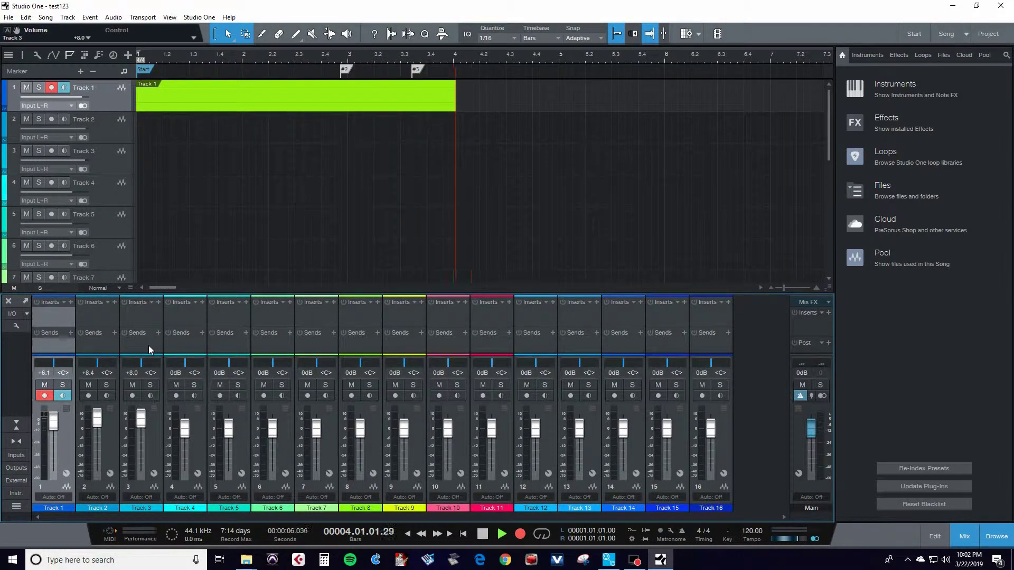
pyautogui.press('Insert')
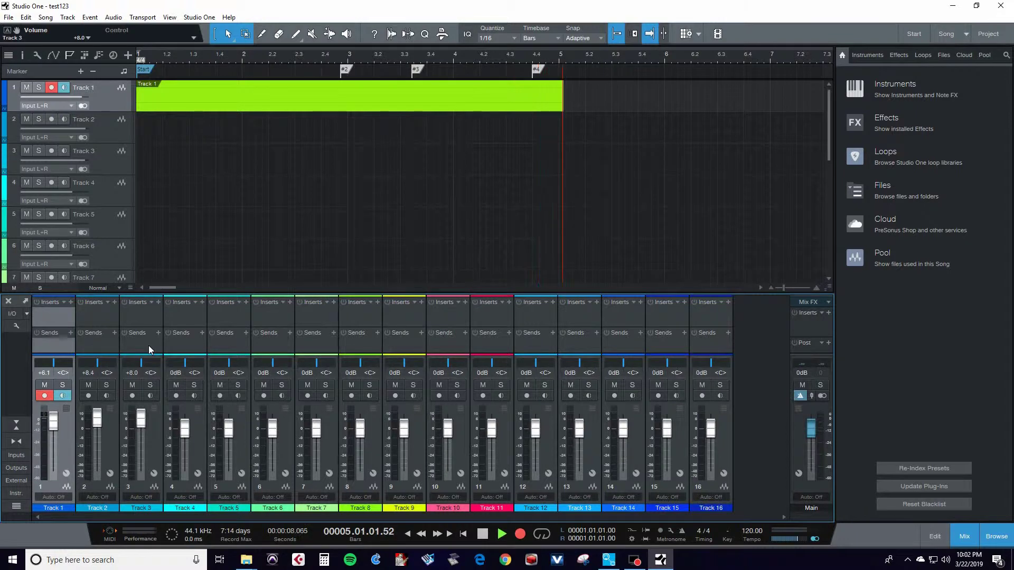
pyautogui.press('Insert')
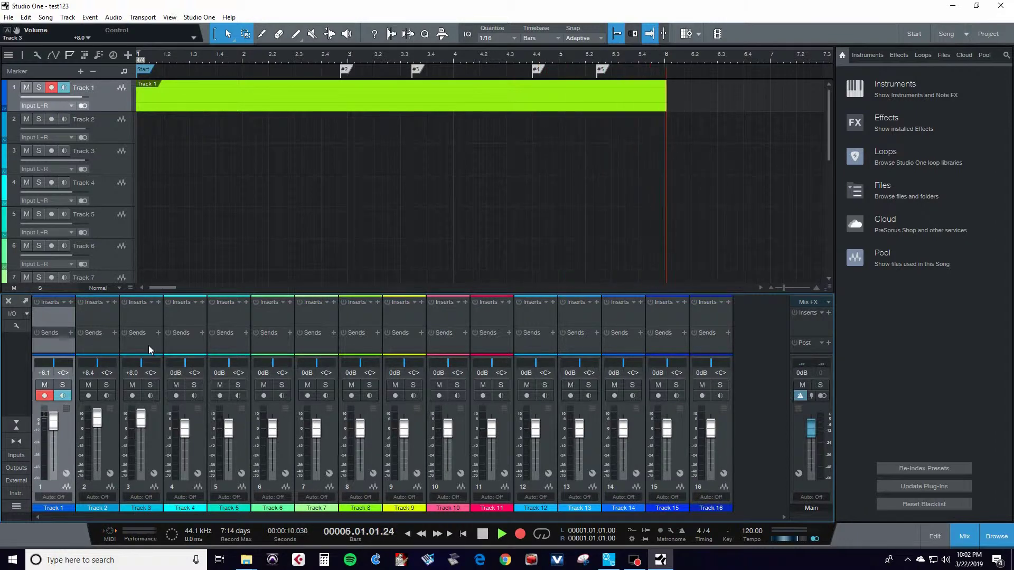
pyautogui.press('space')
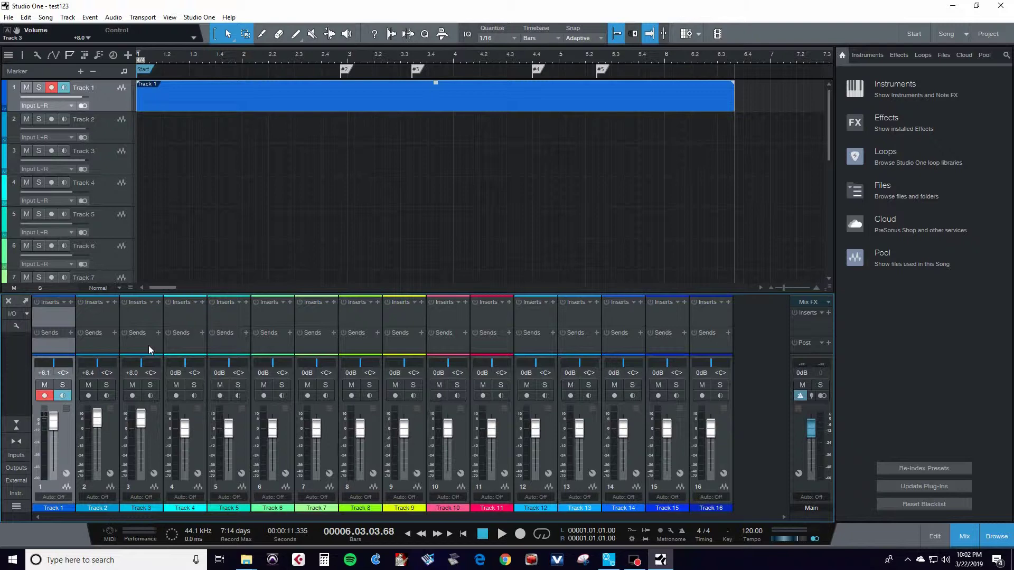
# Return the playback position to the song's start, and navigate through the markers to #5 and back to #2
pyautogui.press('Home')
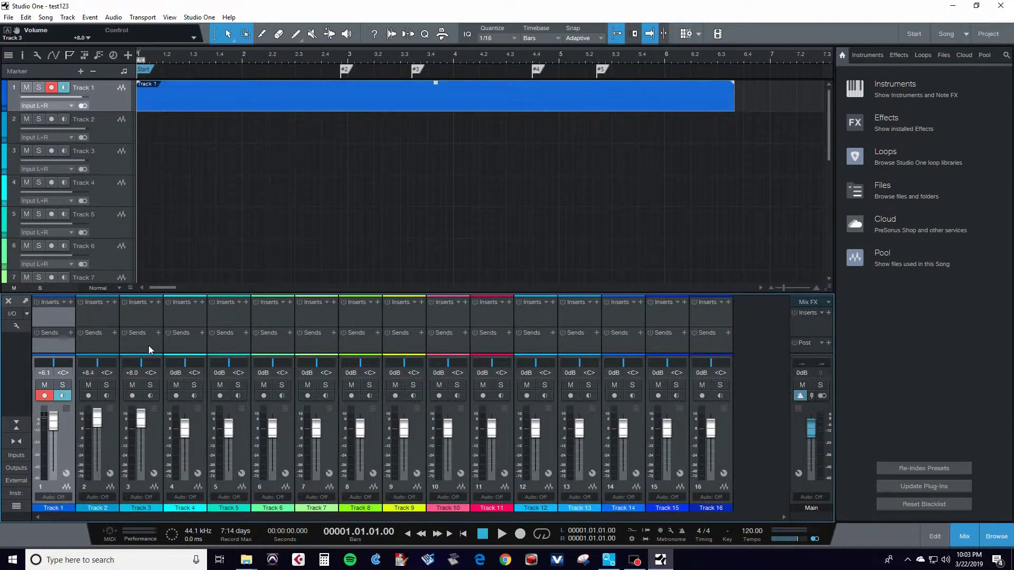
pyautogui.press('space')
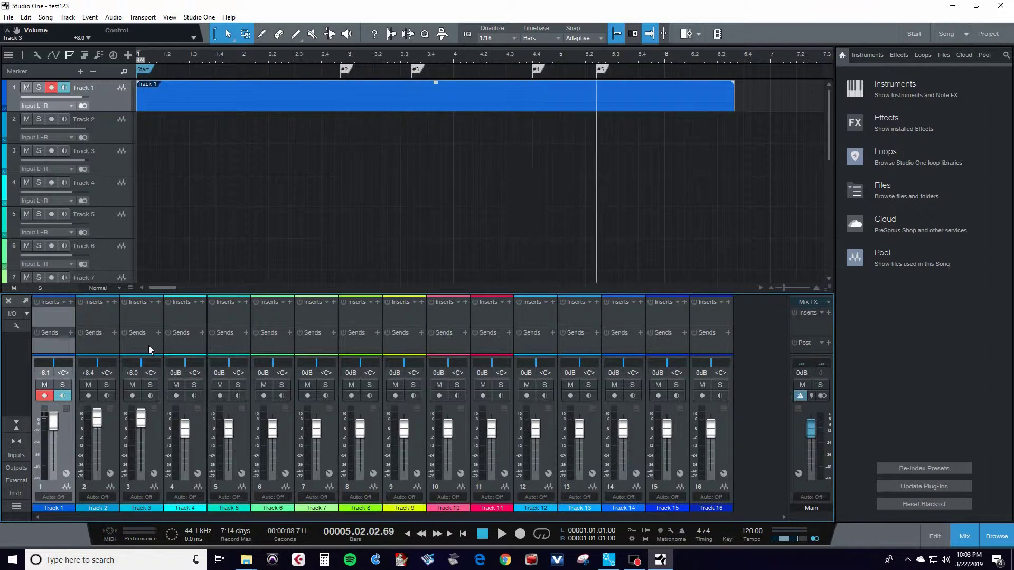
pyautogui.press('KP_Subtract')
pyautogui.press('KP_Subtract')
pyautogui.press('KP_Subtract')
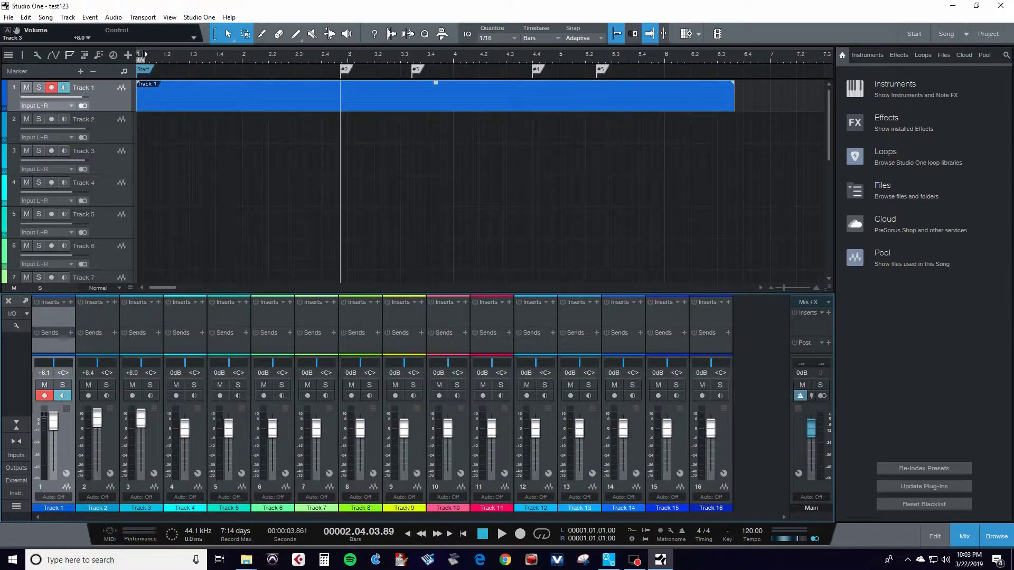
# Define a loop range from bar 1 to bar 5, enable looping and play it
pyautogui.moveTo(262, 53); pyautogui.dragTo(252, 49)
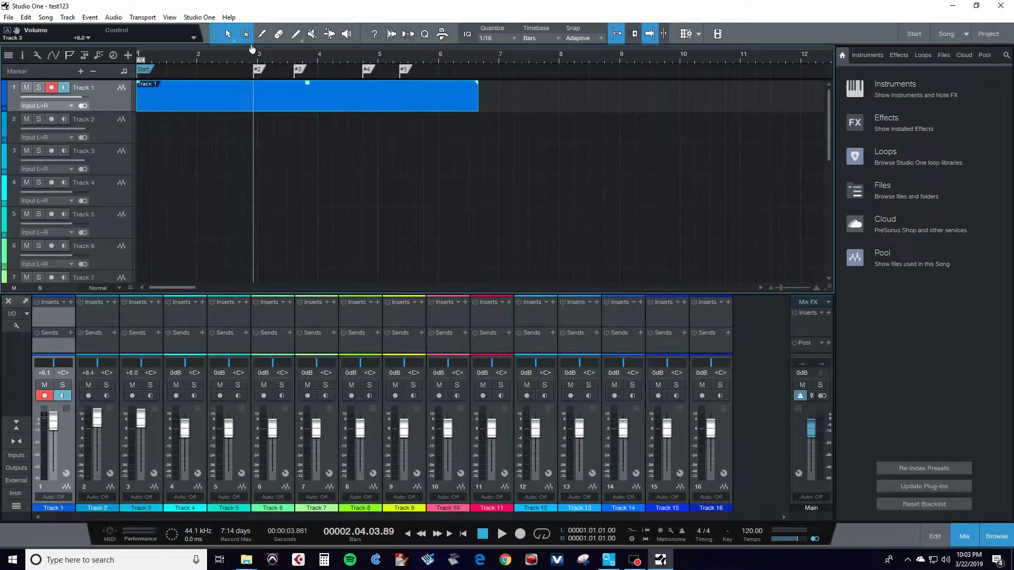
pyautogui.click(150, 48)
pyautogui.moveTo(149, 48); pyautogui.dragTo(380, 53)
pyautogui.click(152, 56)
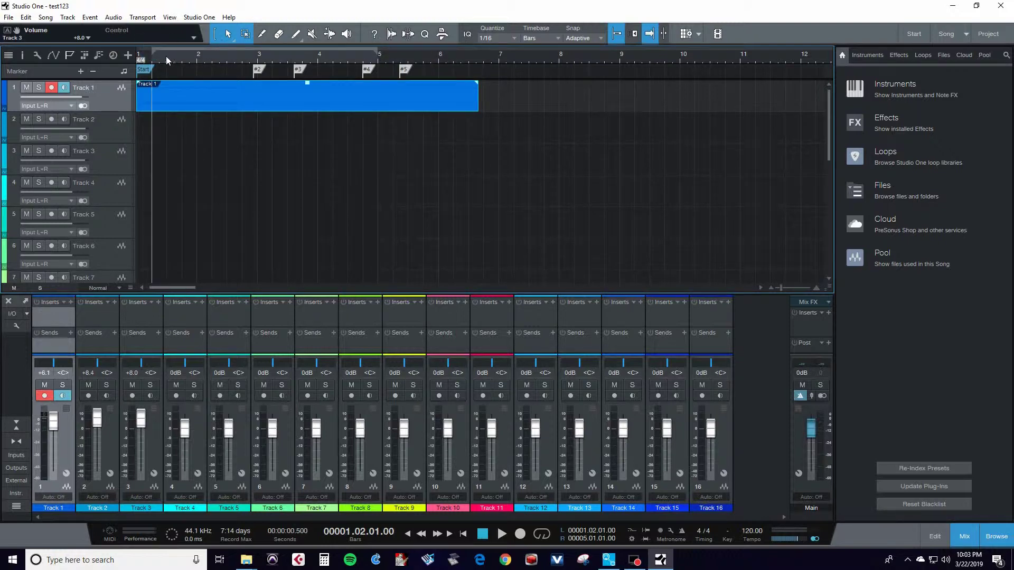
pyautogui.moveTo(152, 52); pyautogui.dragTo(137, 52)
pyautogui.click(234, 53)
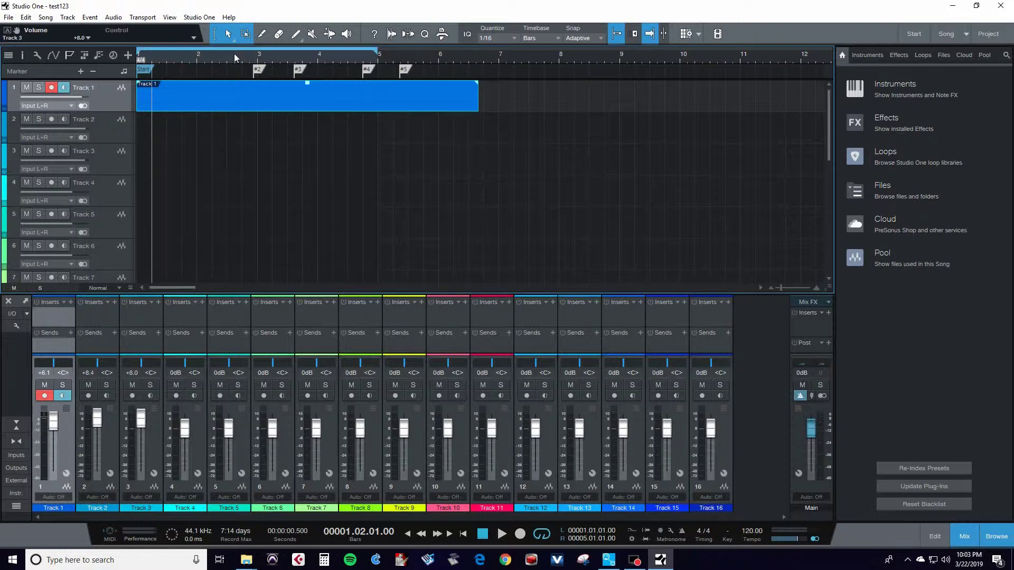
pyautogui.press('space')
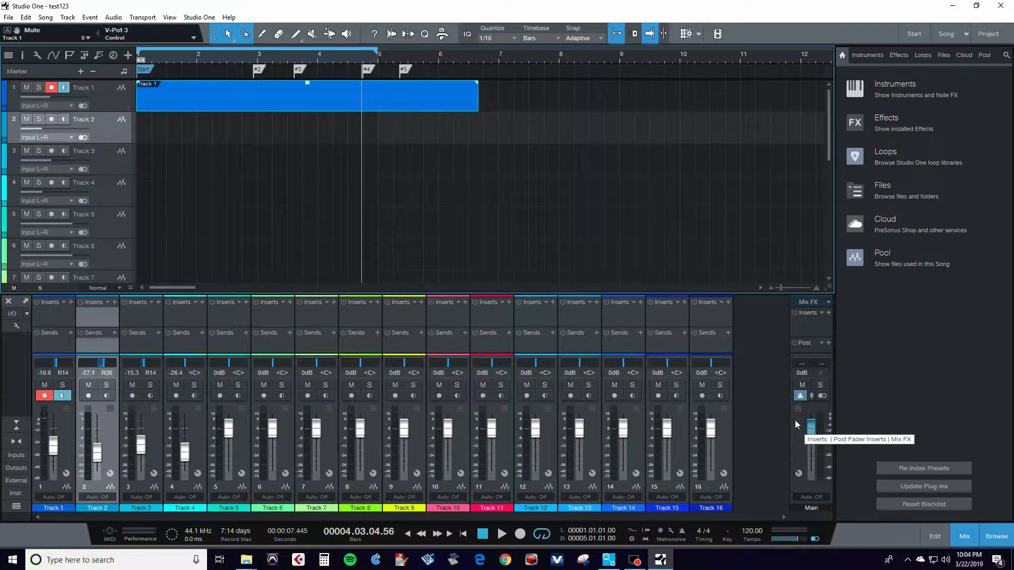
# Lower the Main channel's volume fader to about -39.6 dB
pyautogui.scroll(5, 795, 419)
pyautogui.scroll(-1, 794, 420)
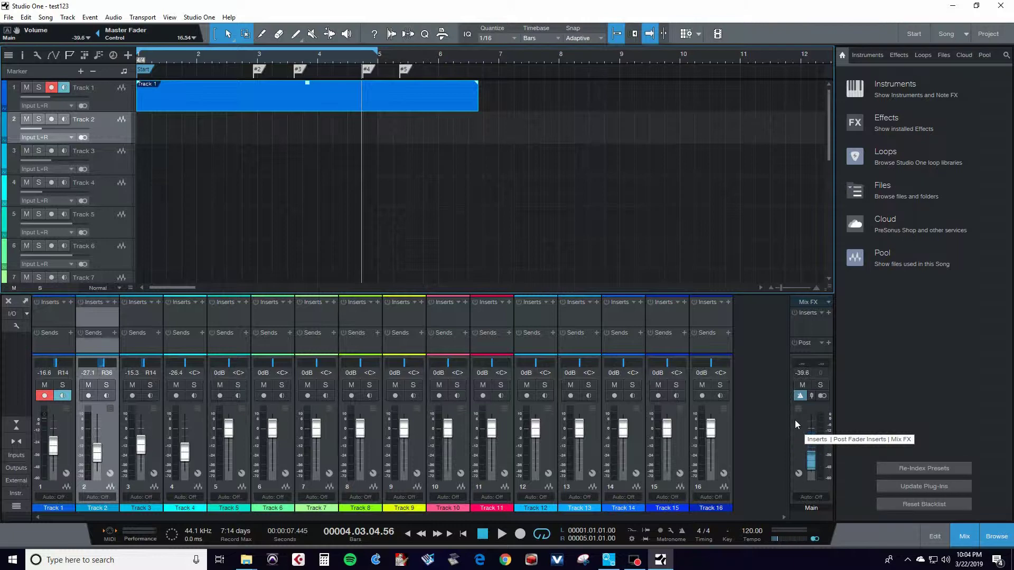
pyautogui.scroll(-10, 795, 420)
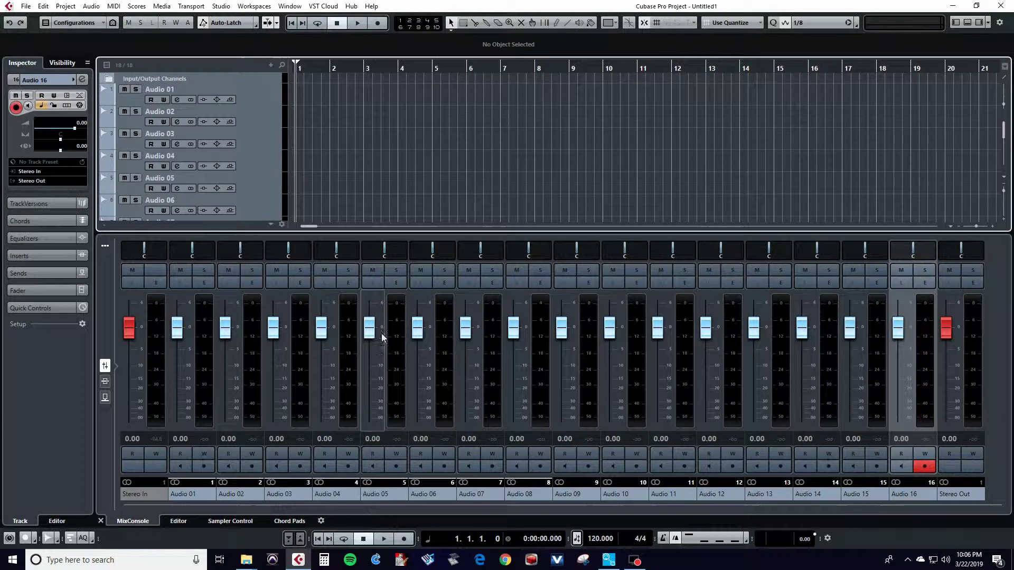
# In Studio Setup, remove the Mackie Control device and add it again, with MIDIIN3 (SLMIXUSB) as input and MIDIOUT3 (SLMIXUSB) as output
pyautogui.click(220, 5)
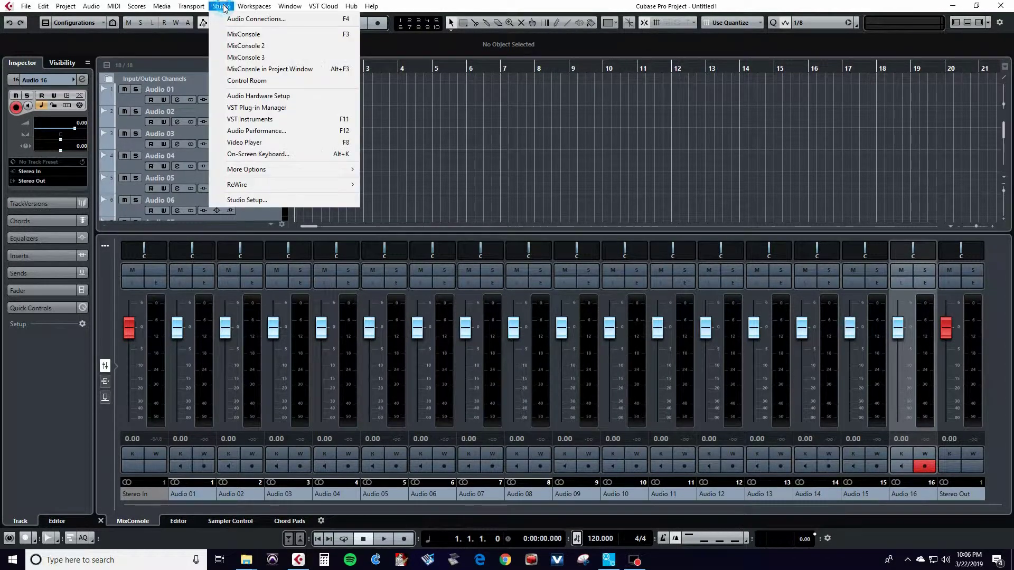
pyautogui.click(248, 200)
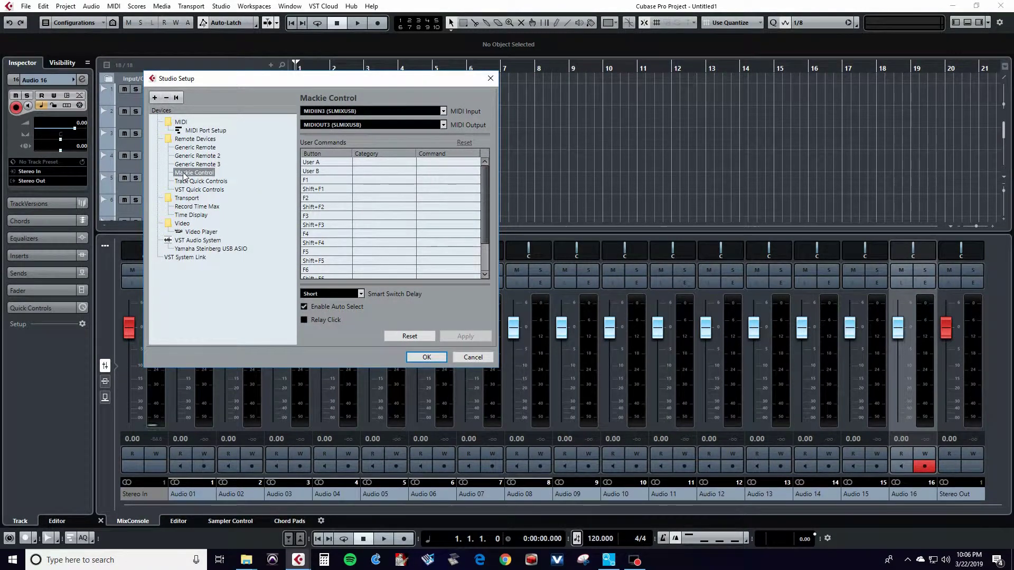
pyautogui.click(165, 98)
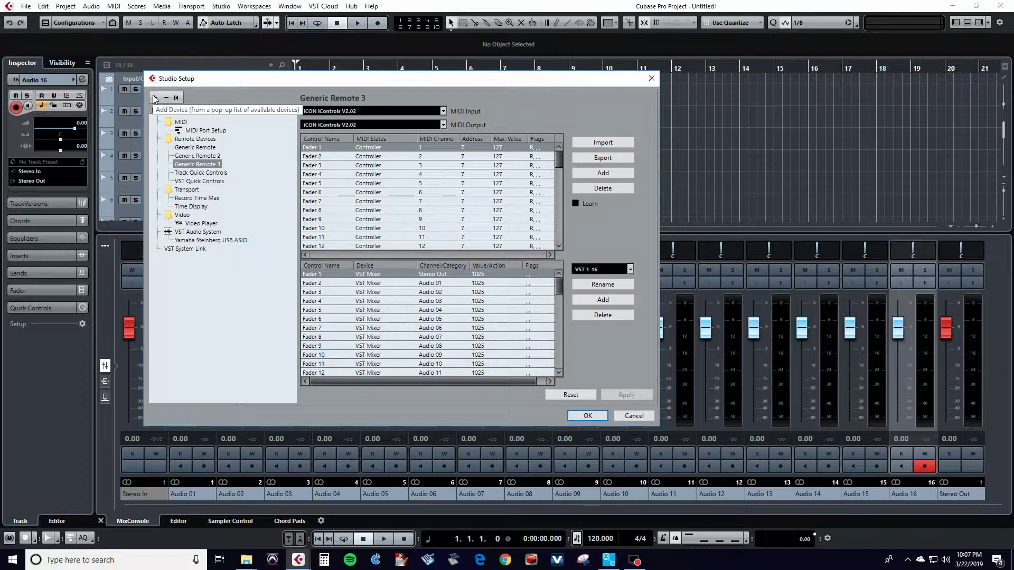
pyautogui.click(155, 99)
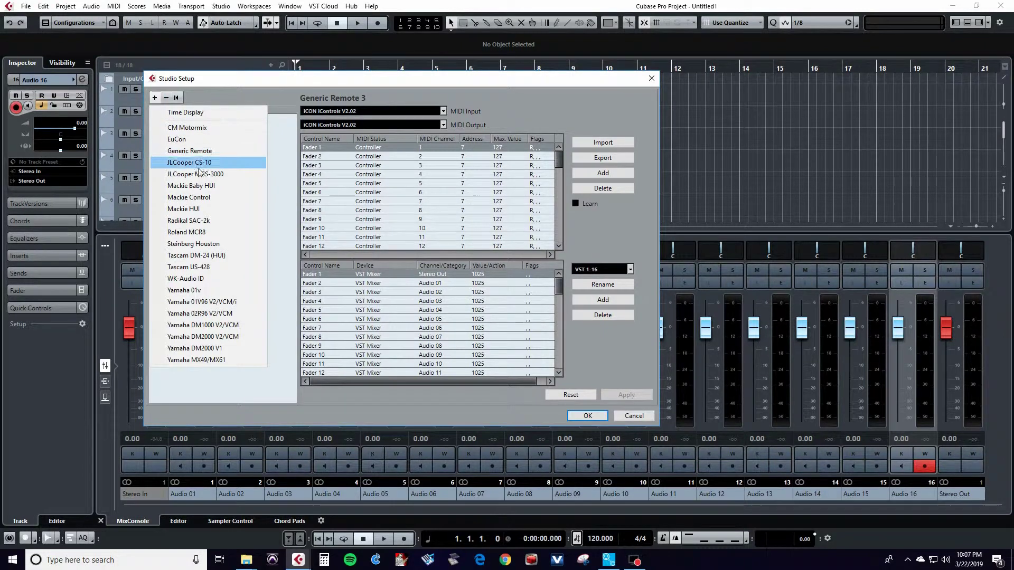
pyautogui.click(195, 201)
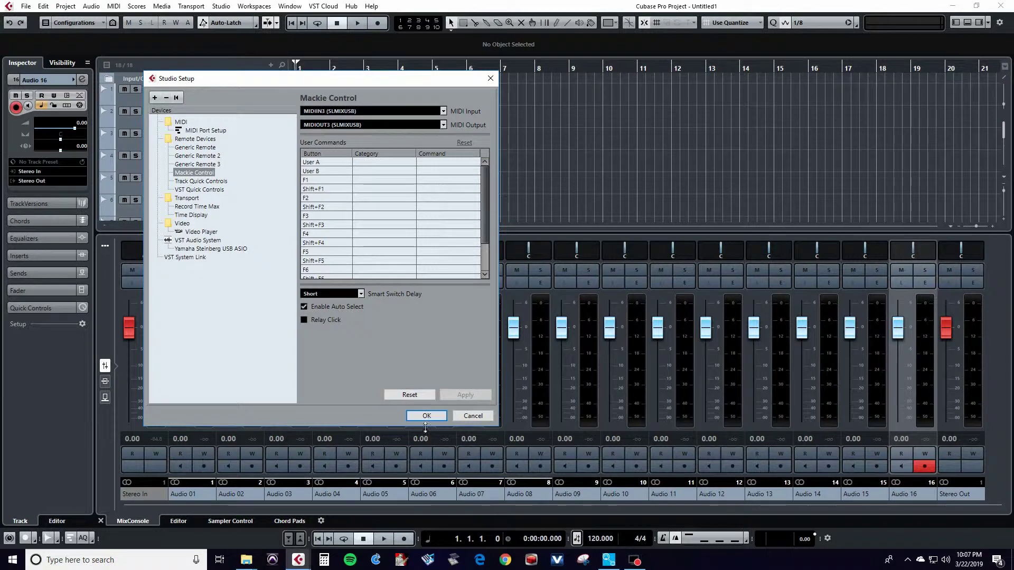
pyautogui.click(423, 416)
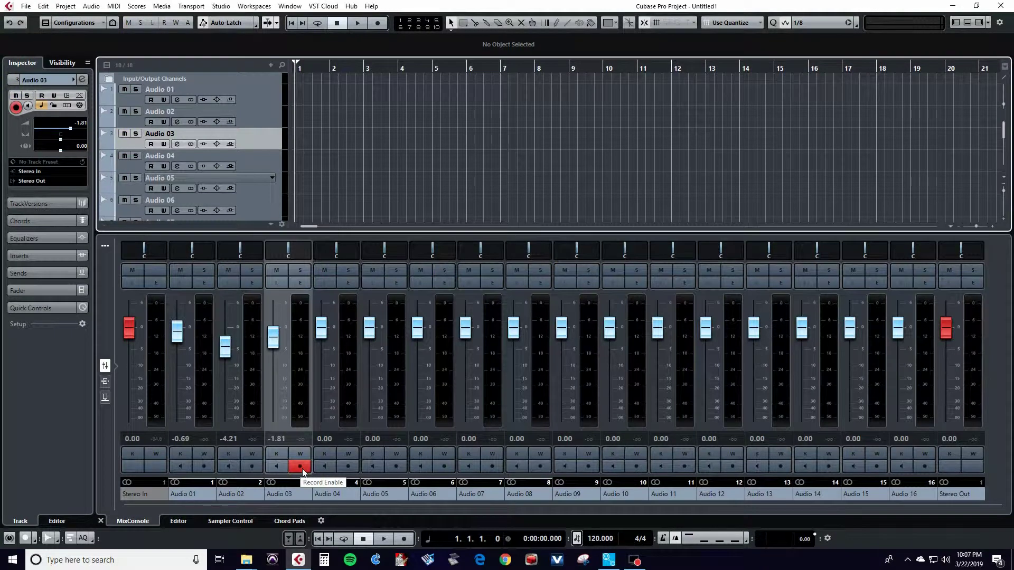
# Move the track selection up and down among the first audio tracks, ending back on Audio 03
pyautogui.press('Up')
pyautogui.press('Up')
pyautogui.press('Down')
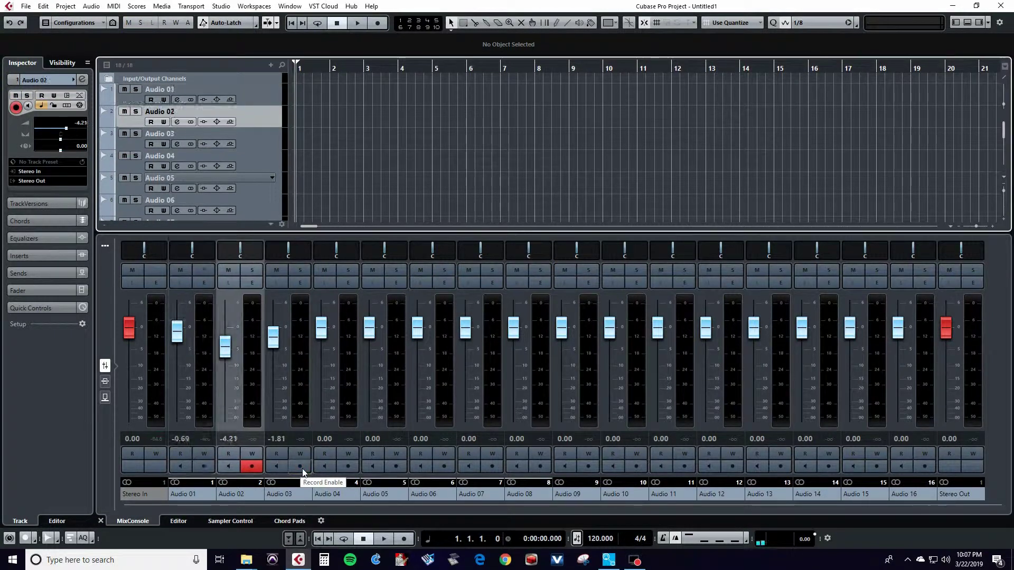
pyautogui.press('Down')
pyautogui.press('Down')
pyautogui.press('Up')
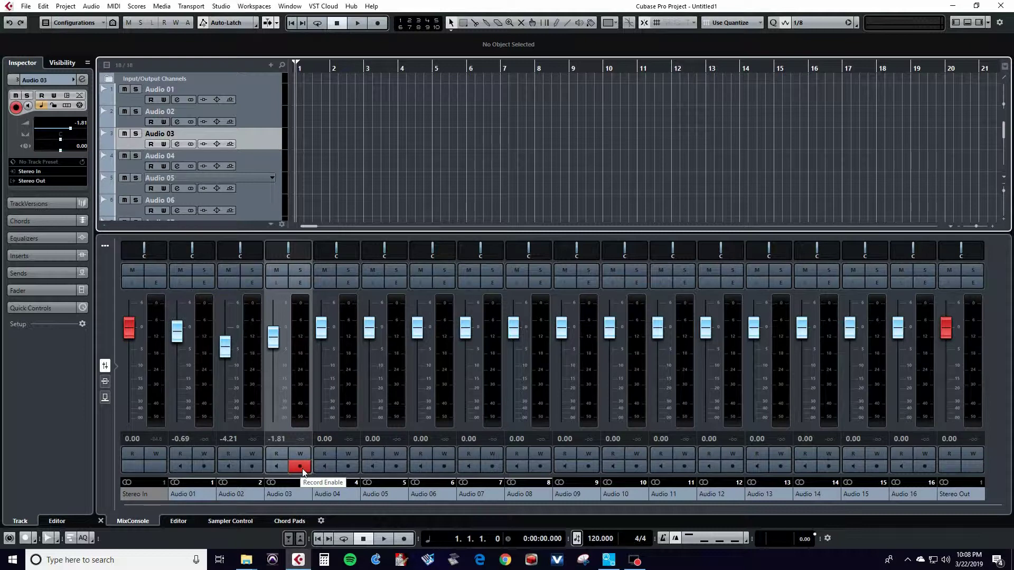
# Select Audio 01 and record about 11 seconds of audio on it, inserting five markers along the way
pyautogui.press('Up')
pyautogui.press('Up')
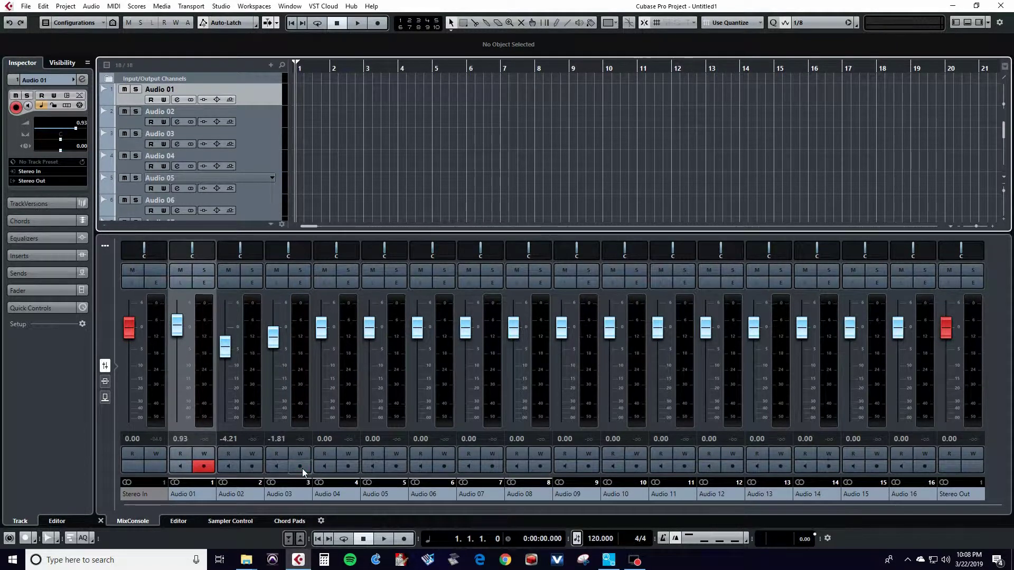
pyautogui.press('KP_Multiply')
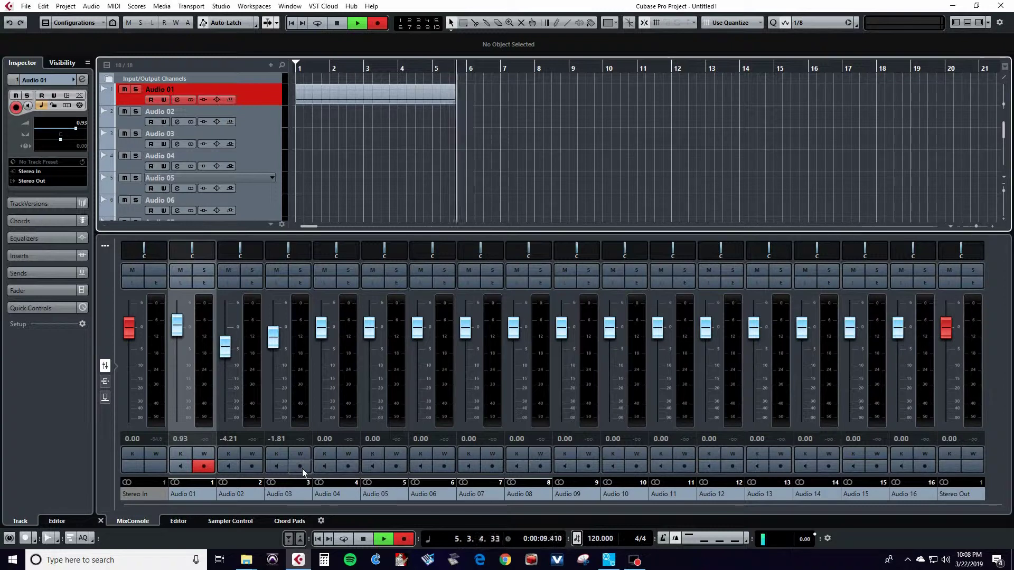
pyautogui.press('space')
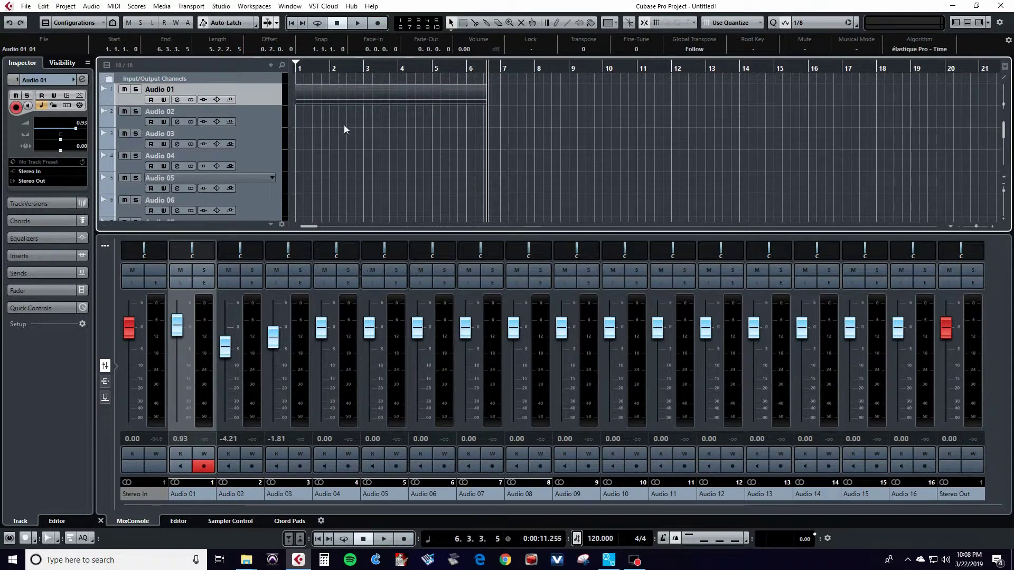
# Add one marker track to the project and place it above Audio 01
pyautogui.rightClick(258, 97)
pyautogui.moveTo(270, 103)
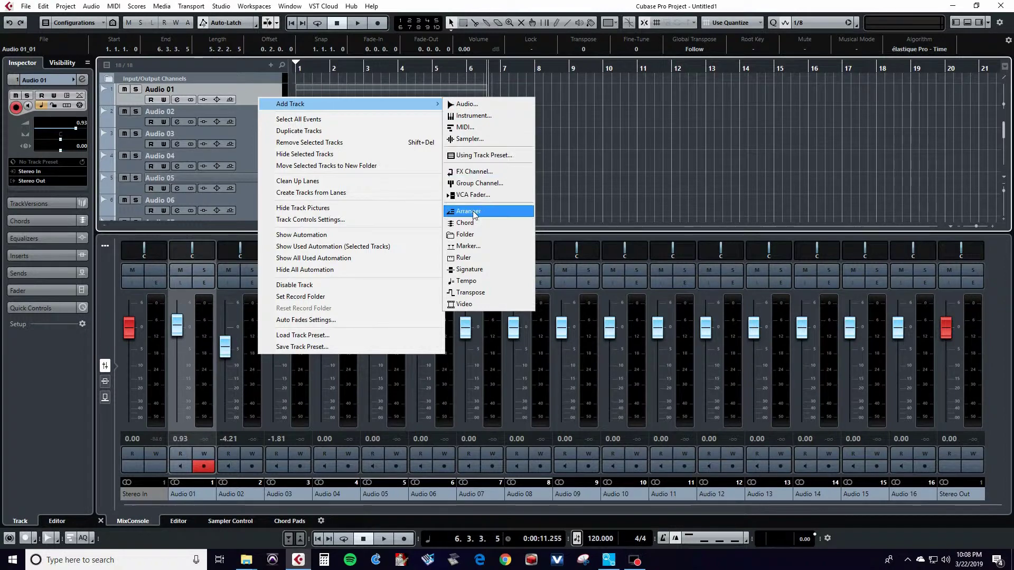
pyautogui.click(473, 249)
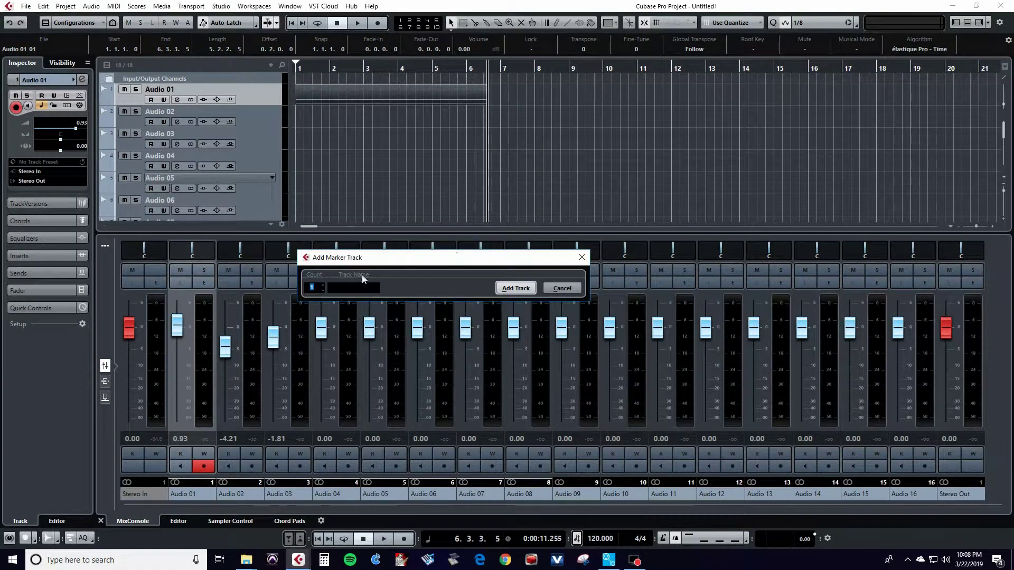
pyautogui.click(500, 289)
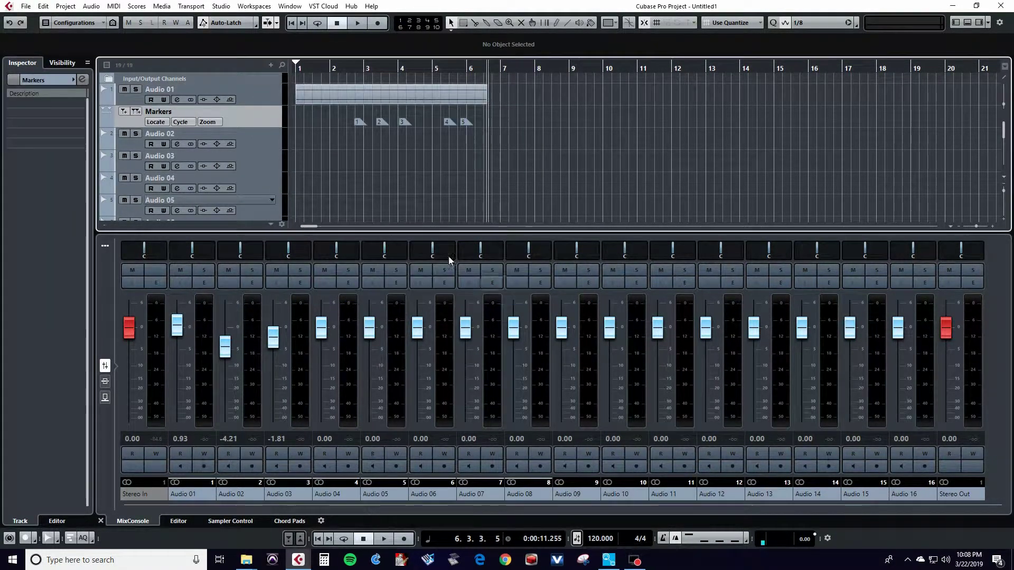
pyautogui.moveTo(261, 119); pyautogui.dragTo(252, 90)
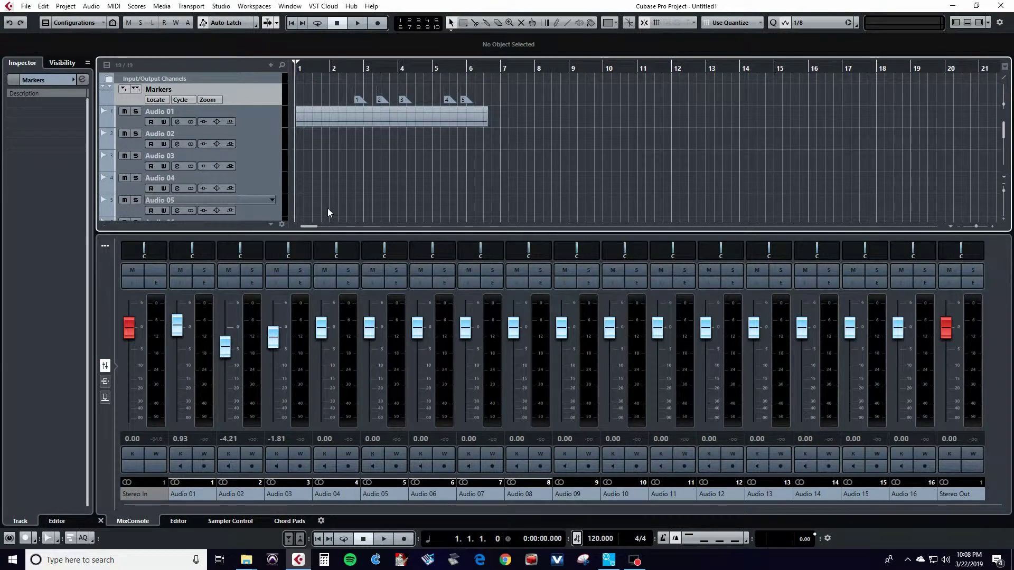
# Play the recording briefly from the start, and loop playback over a cycle range from bar 1 to bar 5
pyautogui.press('space')
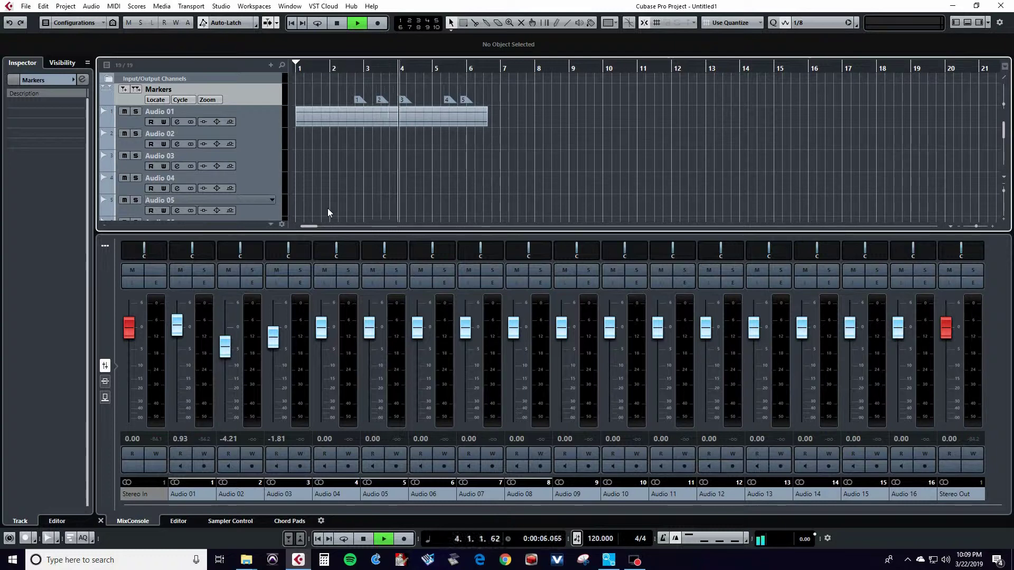
pyautogui.press('space')
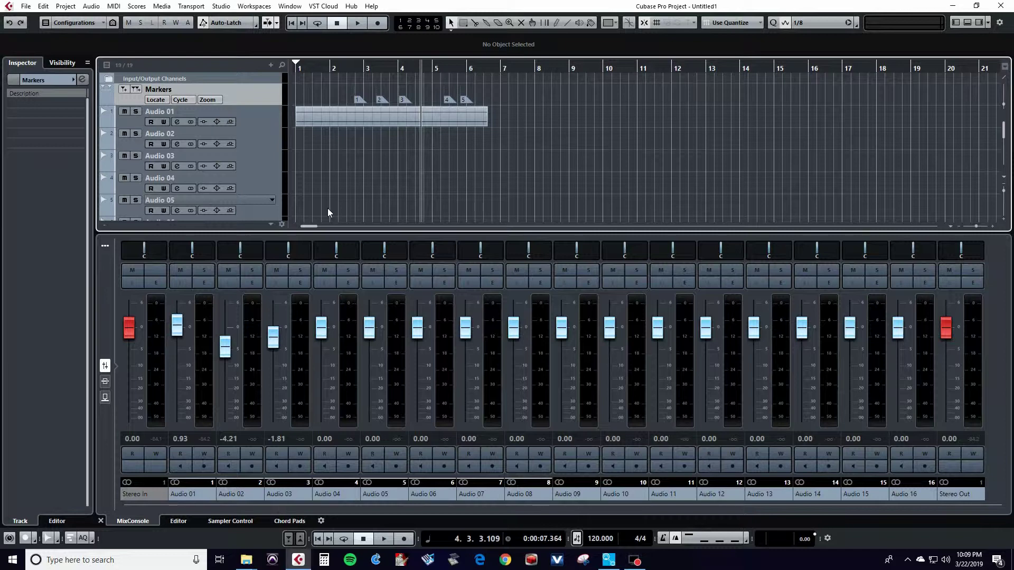
pyautogui.moveTo(309, 64); pyautogui.dragTo(465, 74)
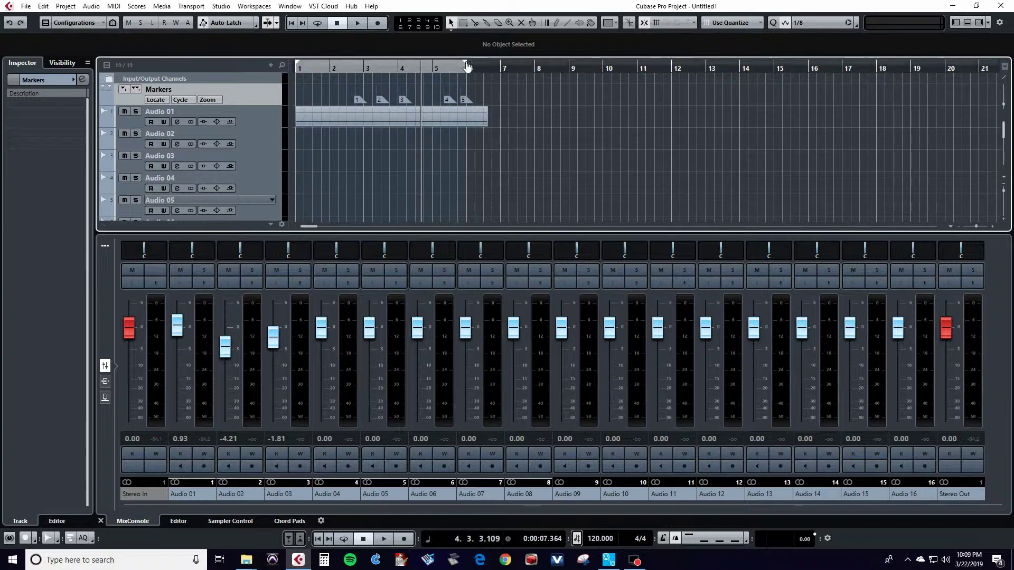
pyautogui.moveTo(467, 64); pyautogui.dragTo(431, 66)
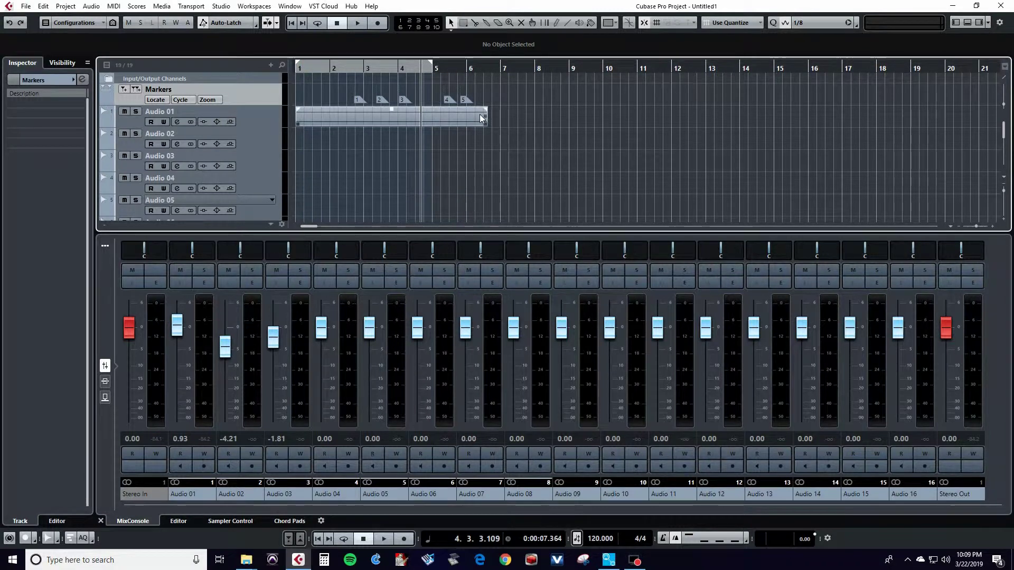
pyautogui.press('KP_Divide')
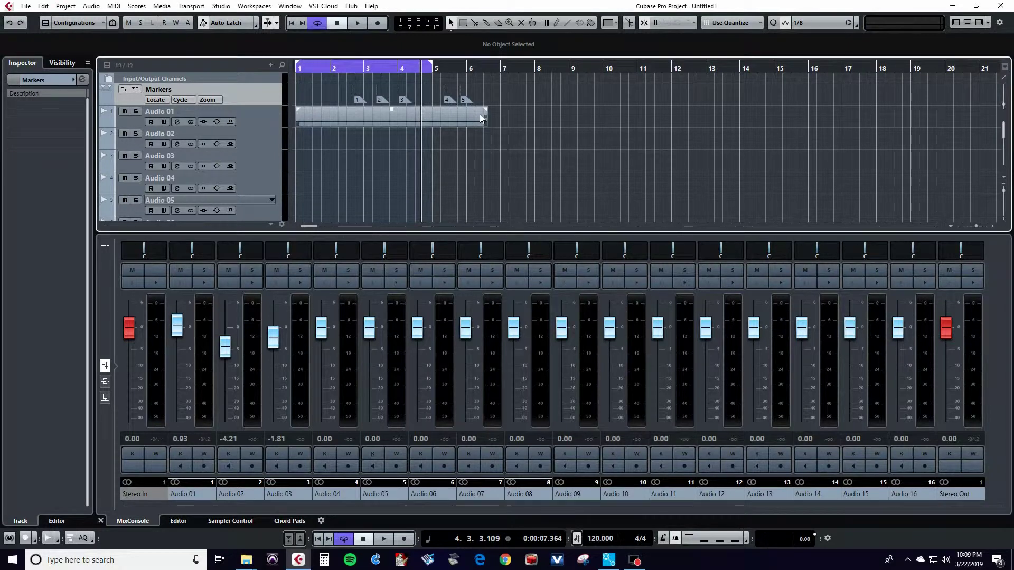
pyautogui.press('space')
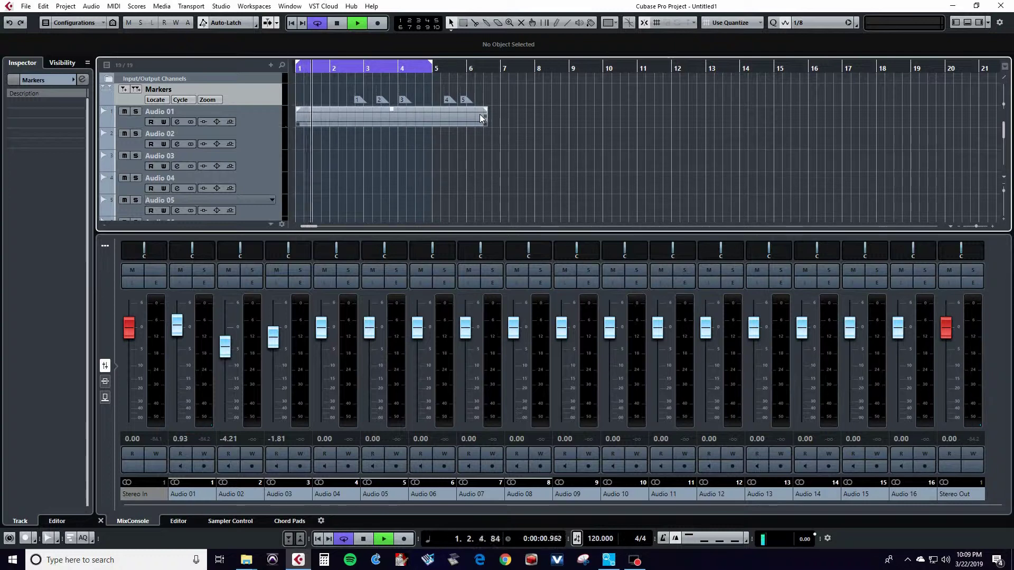
pyautogui.press('space')
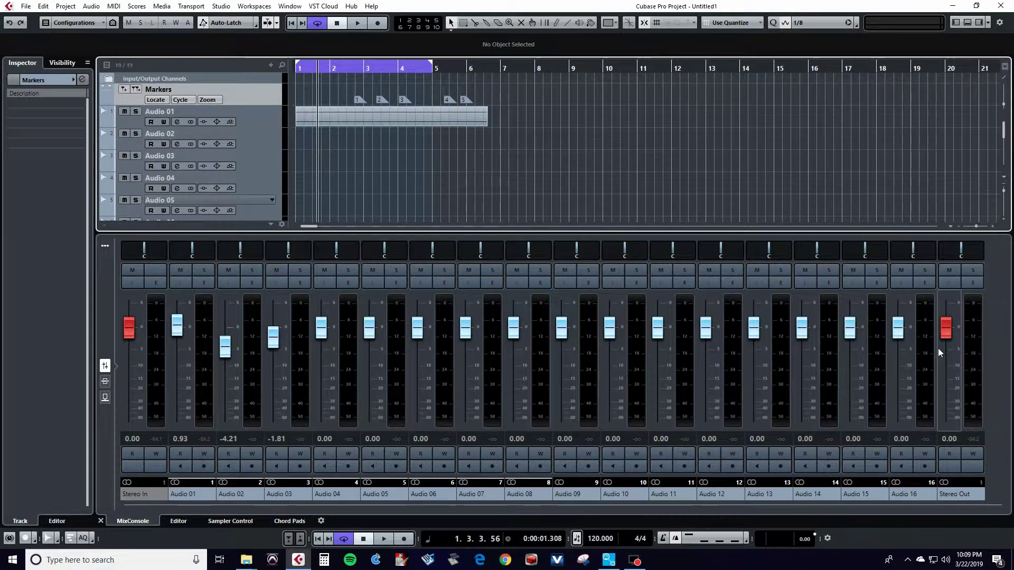
# Sweep the Stereo Out channel's volume fader up and down several times, ending close to 0 dB
pyautogui.scroll(-15, 938, 348)
pyautogui.scroll(16, 938, 348)
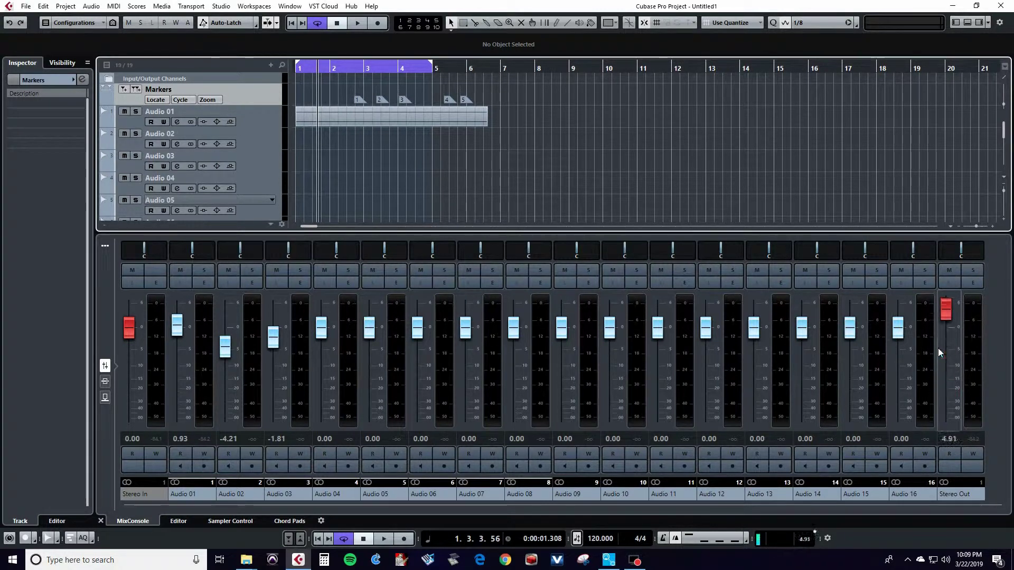
pyautogui.scroll(-5, 938, 348)
pyautogui.scroll(1, 938, 348)
pyautogui.scroll(-3, 938, 348)
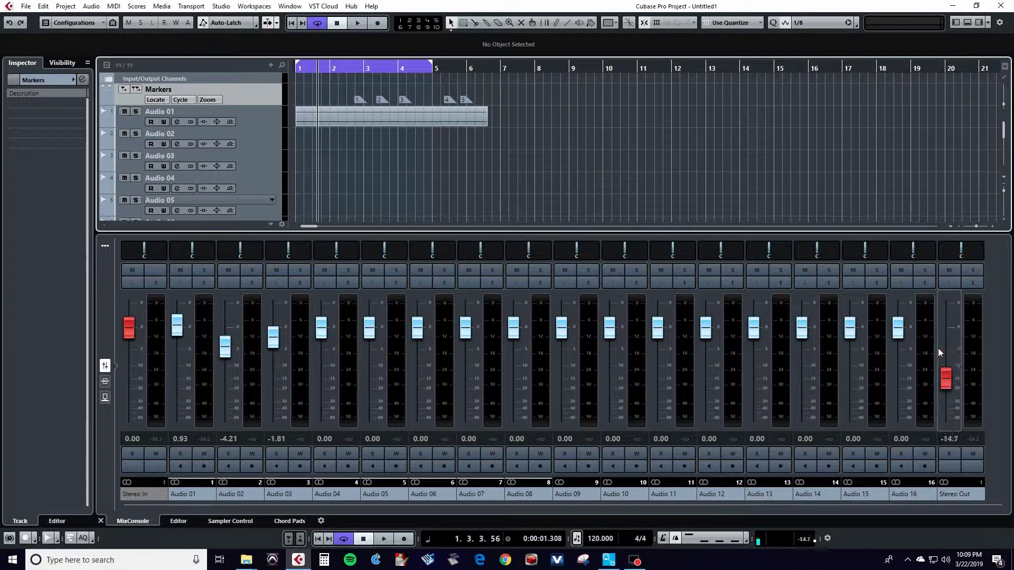
pyautogui.scroll(8, 938, 347)
pyautogui.scroll(-8, 938, 348)
pyautogui.scroll(5, 938, 348)
pyautogui.scroll(2, 938, 348)
pyautogui.scroll(-3, 938, 348)
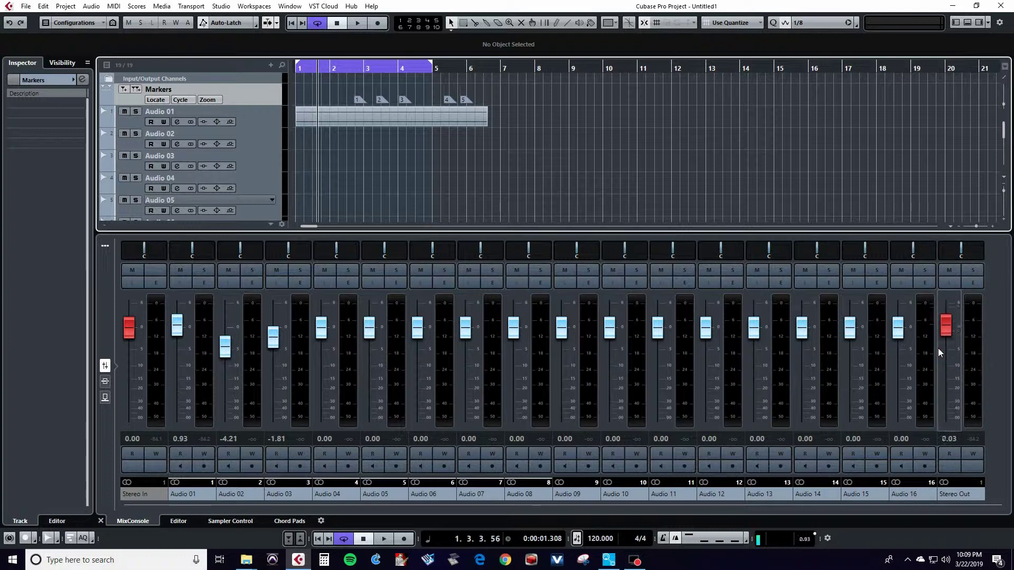
pyautogui.scroll(-1, 938, 347)
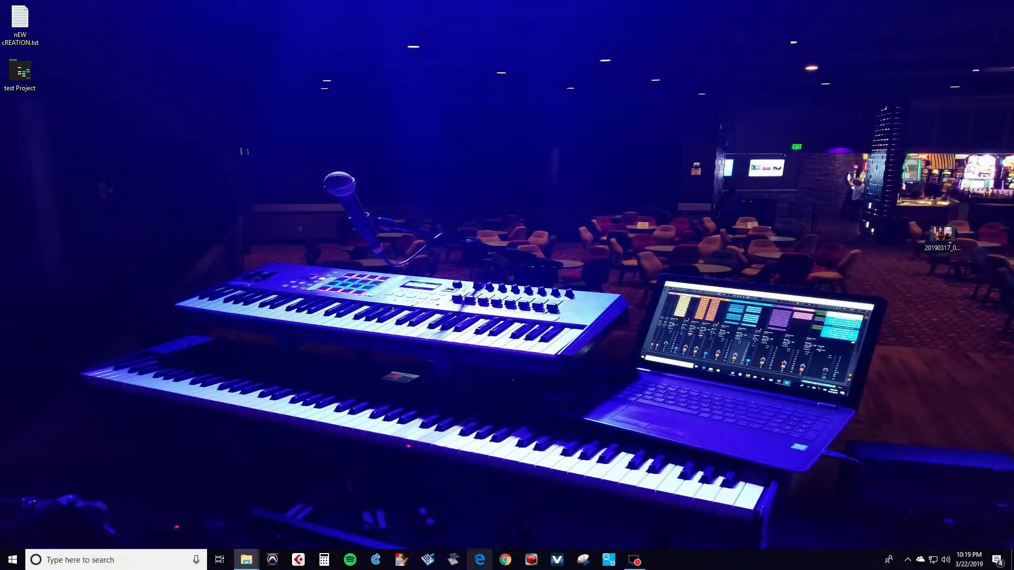
# Check the SLMIX BT input and mixface loopmid output in MIDIberry and the matching port in loopMIDI, and close both
pyautogui.click(609, 560)
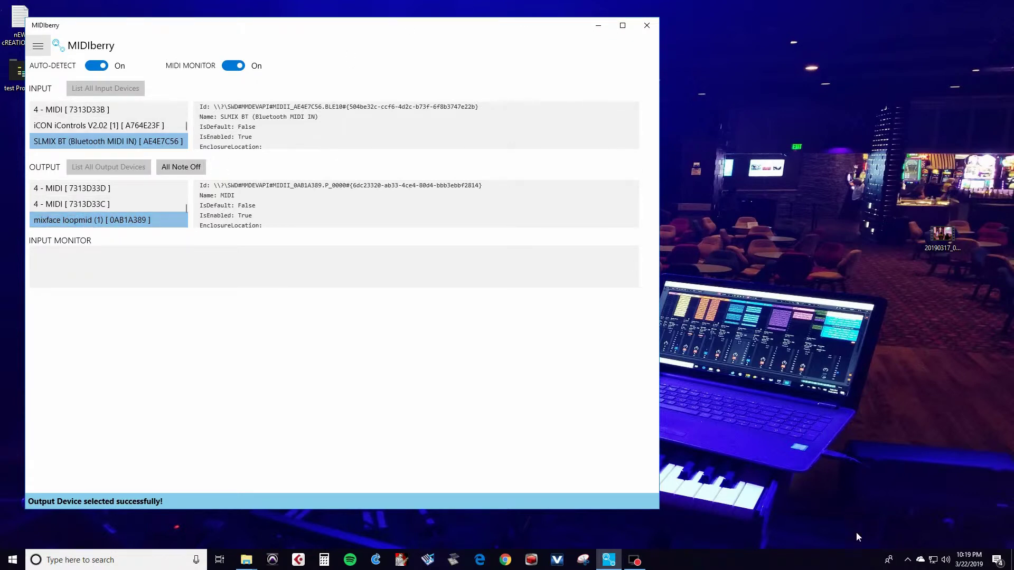
pyautogui.click(906, 560)
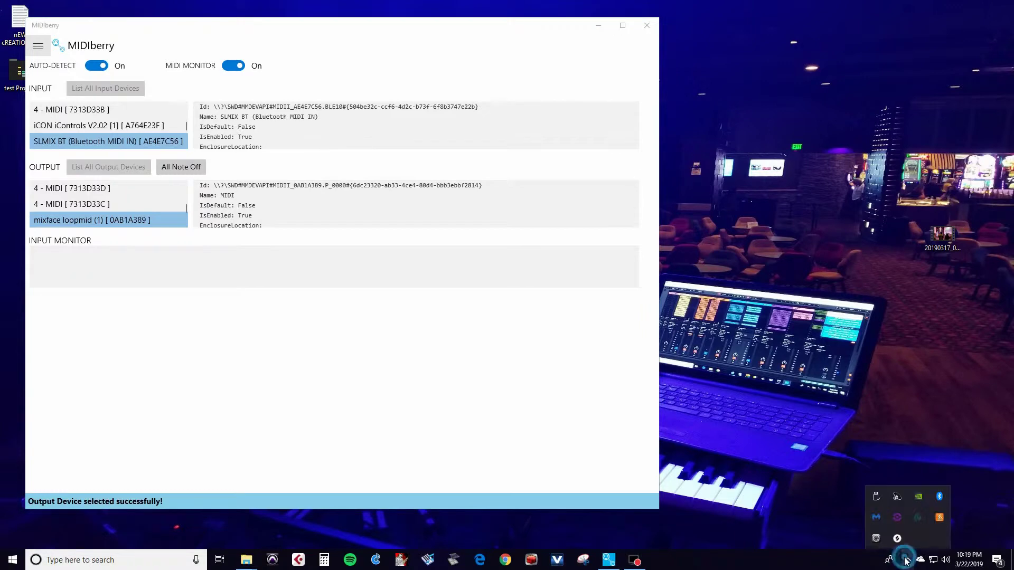
pyautogui.click(876, 538)
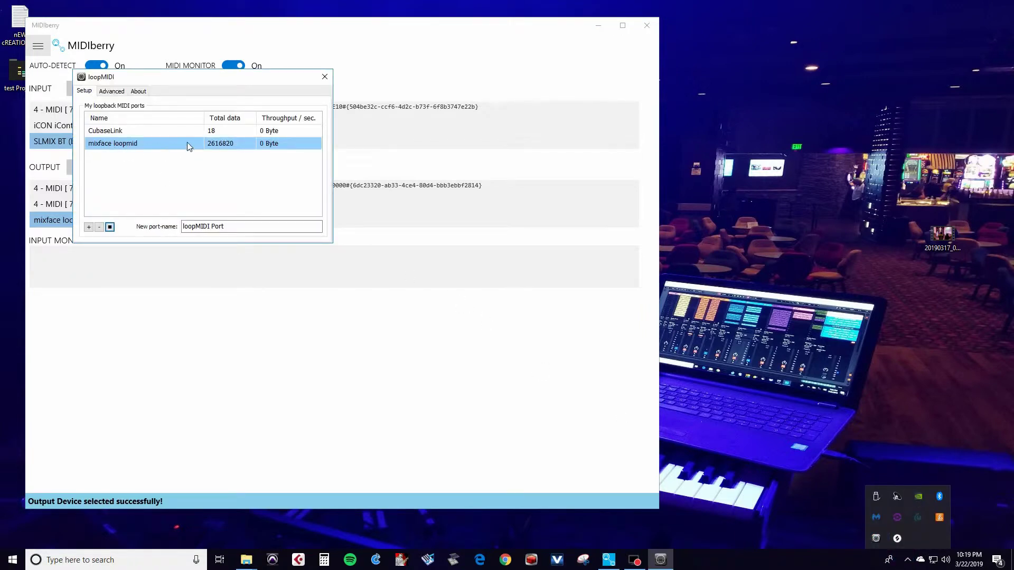
pyautogui.click(239, 148)
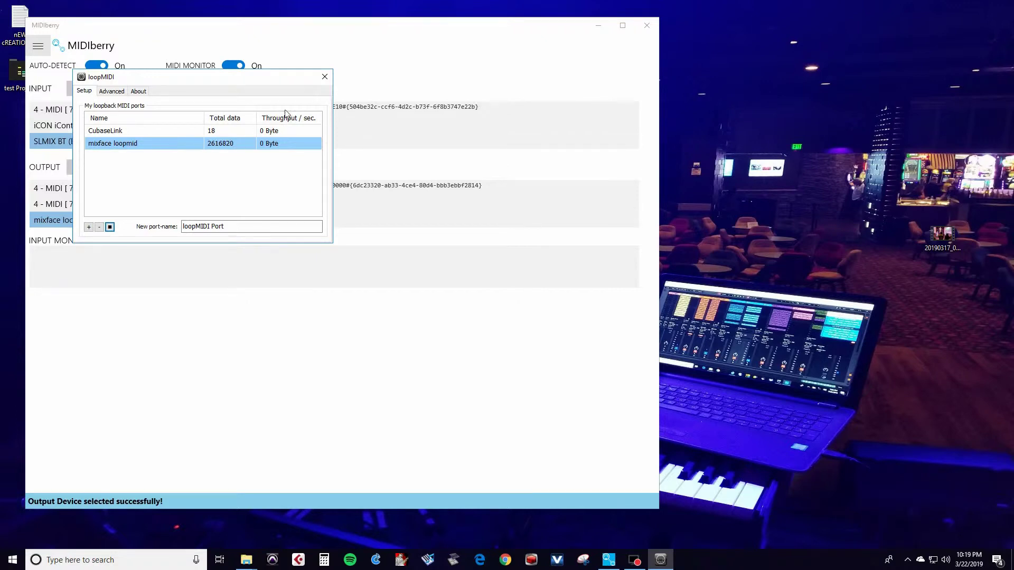
pyautogui.click(325, 77)
pyautogui.click(642, 25)
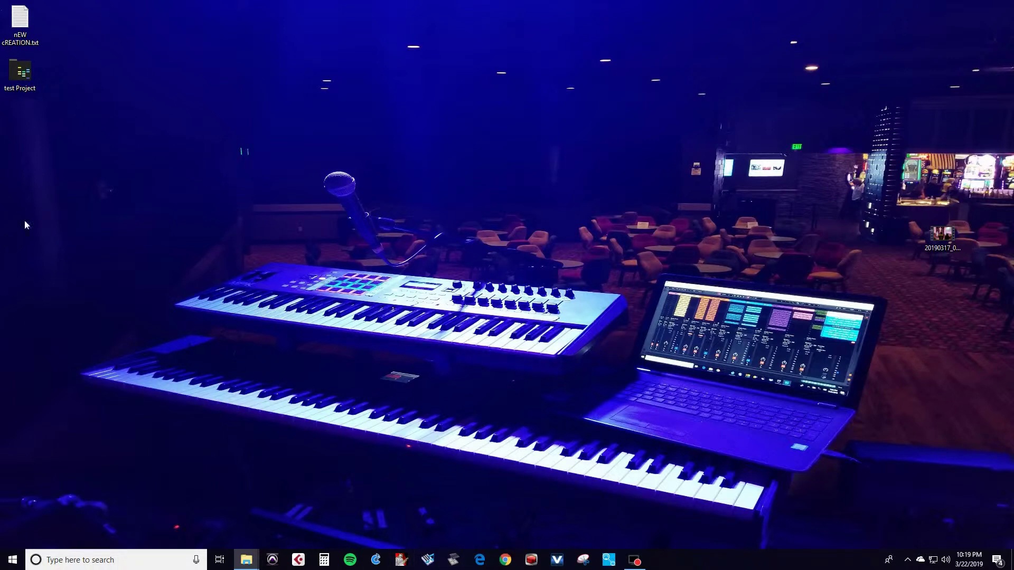
# Launch Ableton Live 10 Lite from the list of installed programs
pyautogui.click(9, 565)
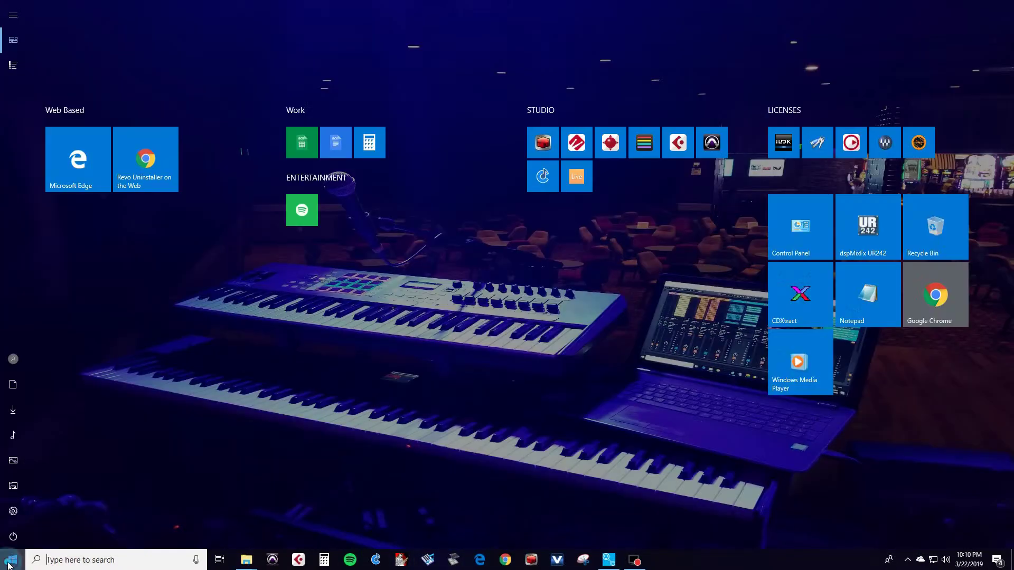
pyautogui.click(14, 66)
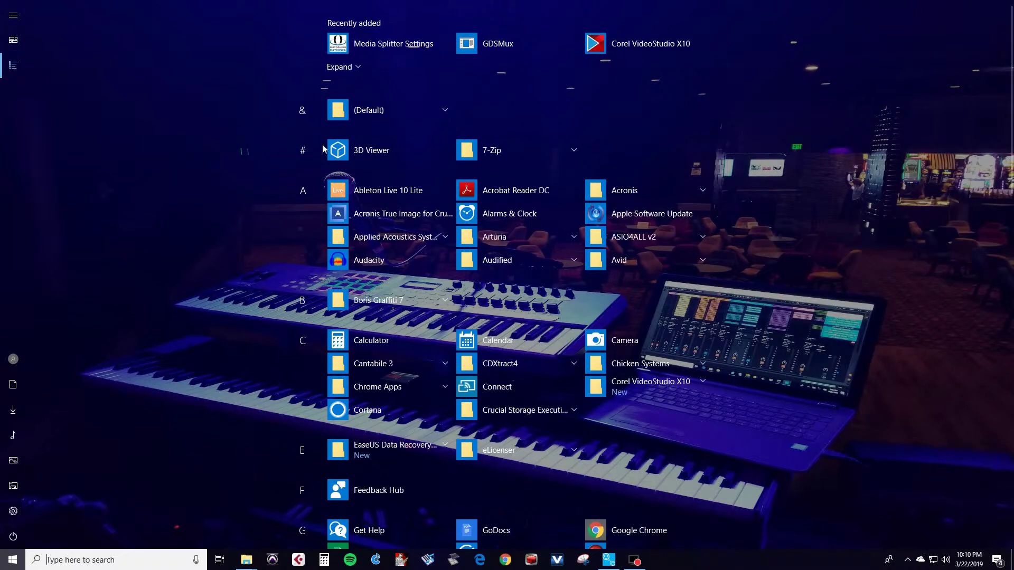
pyautogui.click(349, 192)
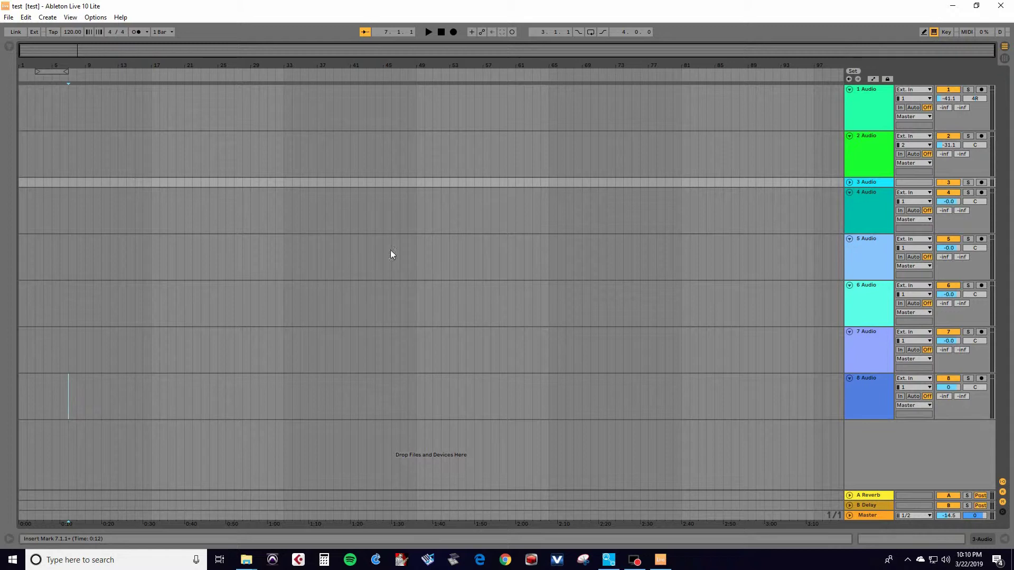
# Check the MackieControl surface's input and its Track, Sync and Remote states in the Link/MIDI preferences, and close them
pyautogui.click(95, 17)
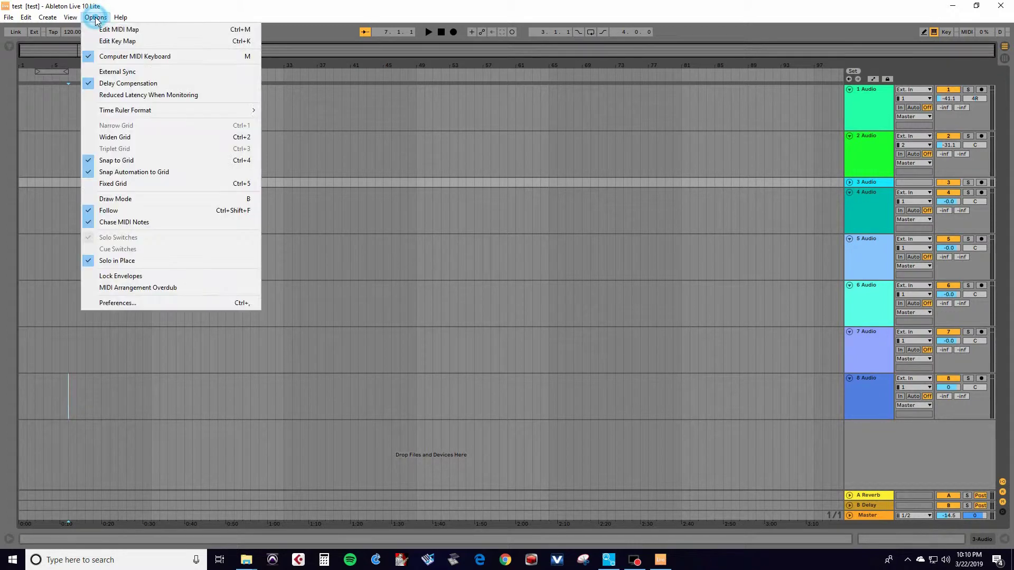
pyautogui.click(125, 304)
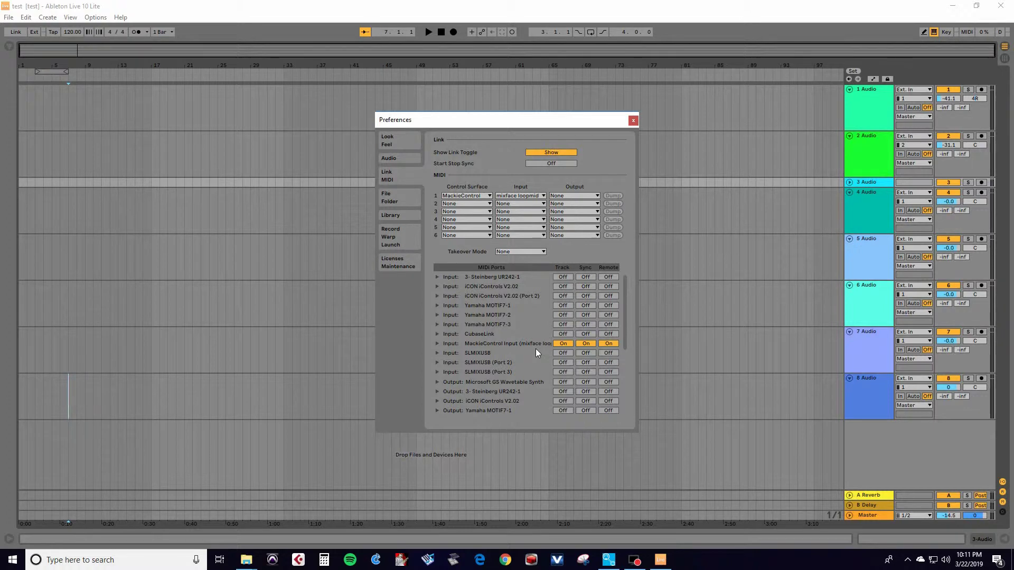
pyautogui.click(633, 121)
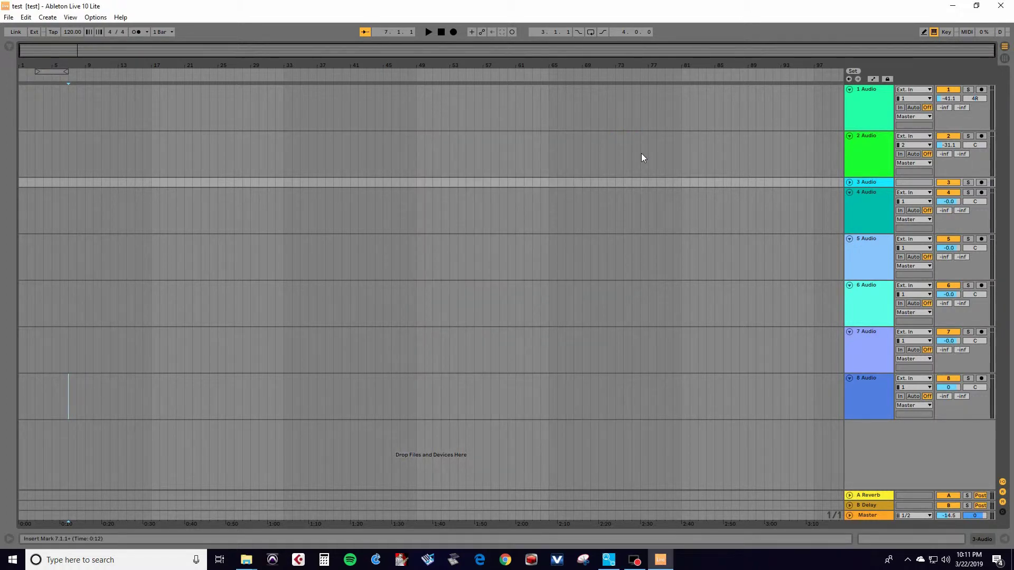
# In Session View, sweep the track faders, leaving 1 Audio at -14.5 dB panned 2R and 2 Audio at -17.0 dB
pyautogui.press('Tab')
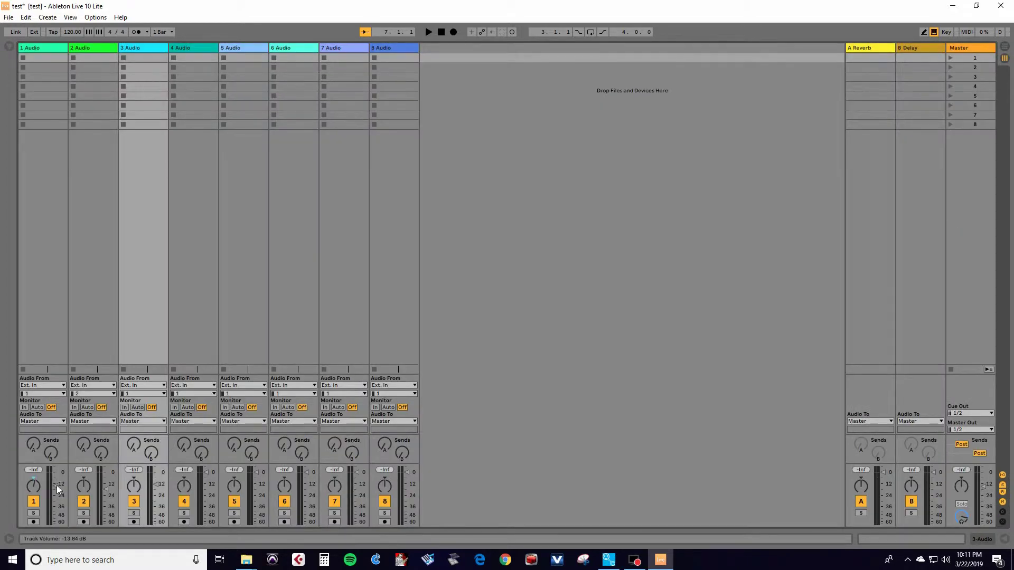
pyautogui.scroll(1, 56, 486)
pyautogui.scroll(3, 57, 486)
pyautogui.scroll(6, 58, 486)
pyautogui.scroll(-8, 55, 491)
pyautogui.press('s')
pyautogui.press('s')
pyautogui.press('d')
pyautogui.press('d')
pyautogui.scroll(-5, 977, 489)
pyautogui.scroll(-5, 977, 489)
pyautogui.scroll(-2, 977, 489)
pyautogui.press('Left')
pyautogui.press('Left')
# Return to Arrangement View and fold tracks 4 Audio through 8 Audio one after another
pyautogui.press('Tab')
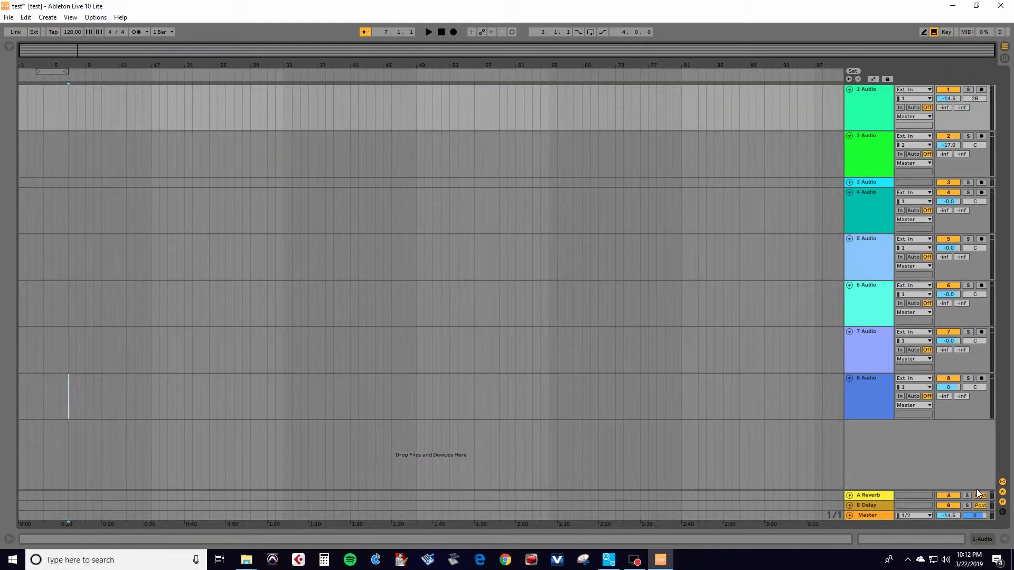
pyautogui.press('Down')
pyautogui.press('Down')
pyautogui.press('Down')
pyautogui.press('Left')
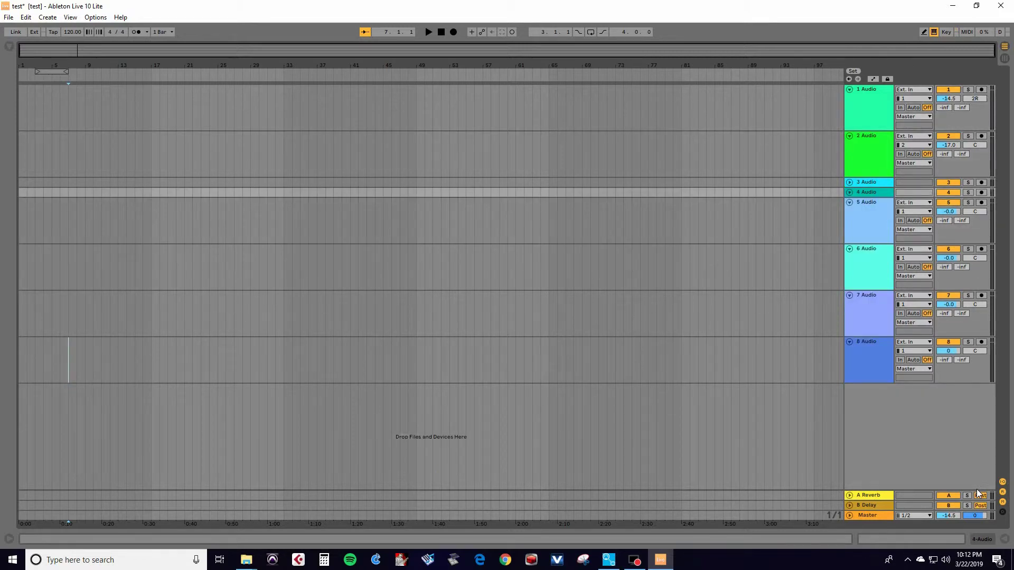
pyautogui.press('Down')
pyautogui.press('Down')
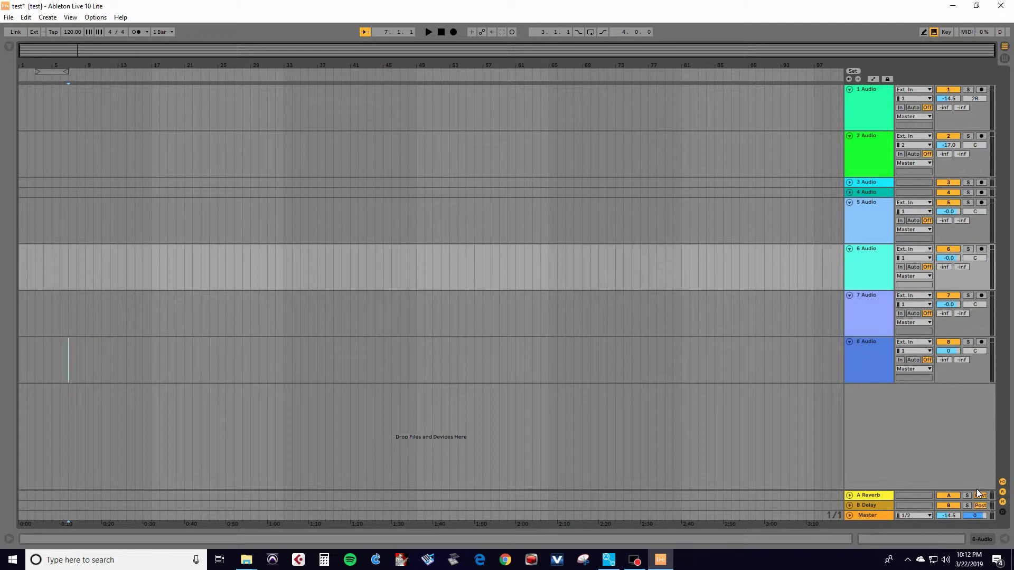
pyautogui.press('Up')
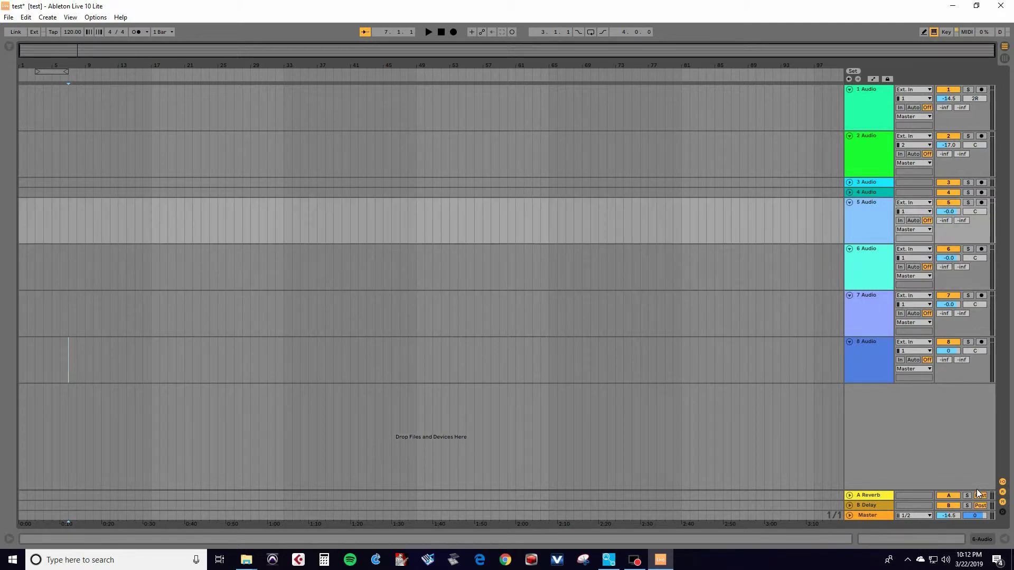
pyautogui.press('Left')
pyautogui.press('Down')
pyautogui.press('Up')
pyautogui.press('Down')
pyautogui.press('Left')
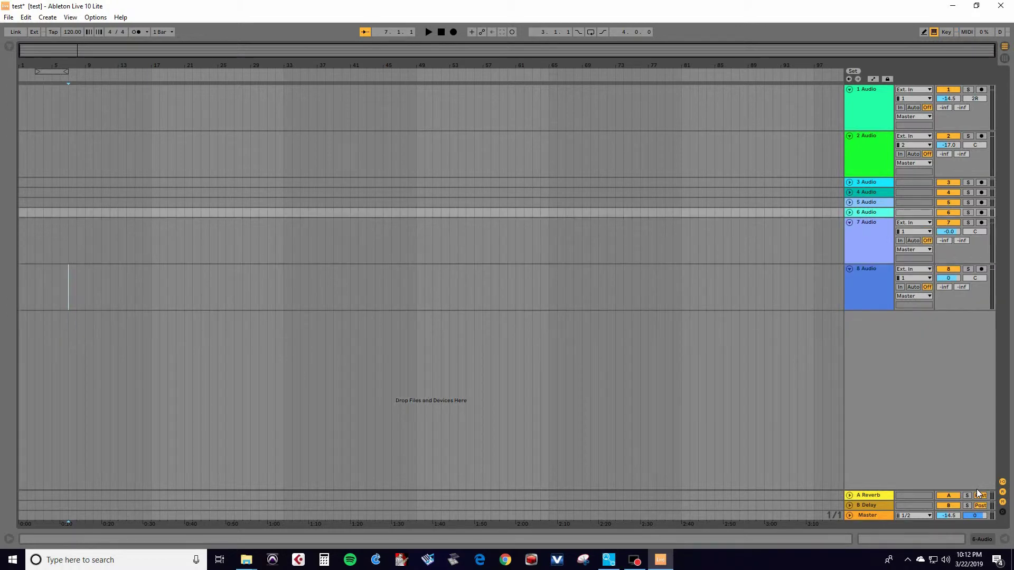
pyautogui.press('Down')
pyautogui.press('Left')
pyautogui.press('Down')
pyautogui.press('Left')
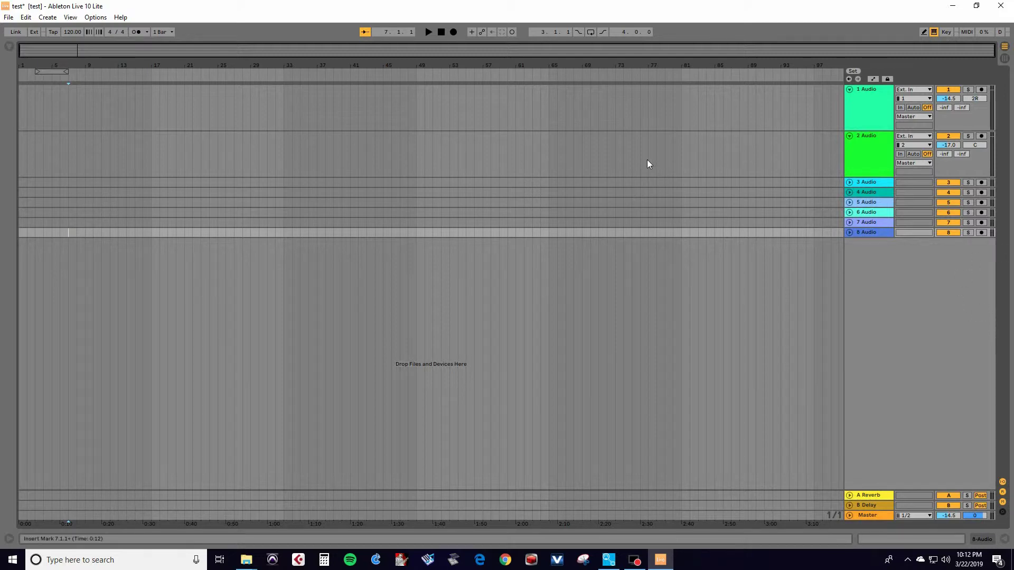
# Move back up to the first track and fold 1 Audio and 2 Audio
pyautogui.press('Up')
pyautogui.press('Up')
pyautogui.press('Up')
pyautogui.press('Up')
pyautogui.press('Up')
pyautogui.press('Up')
pyautogui.press('Up')
pyautogui.press('Left')
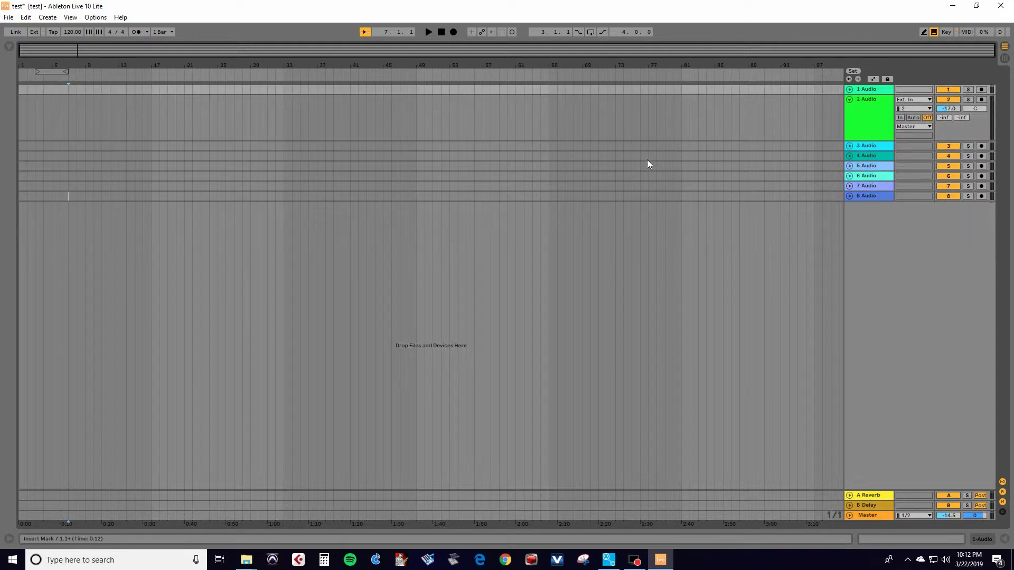
pyautogui.press('Down')
pyautogui.press('Left')
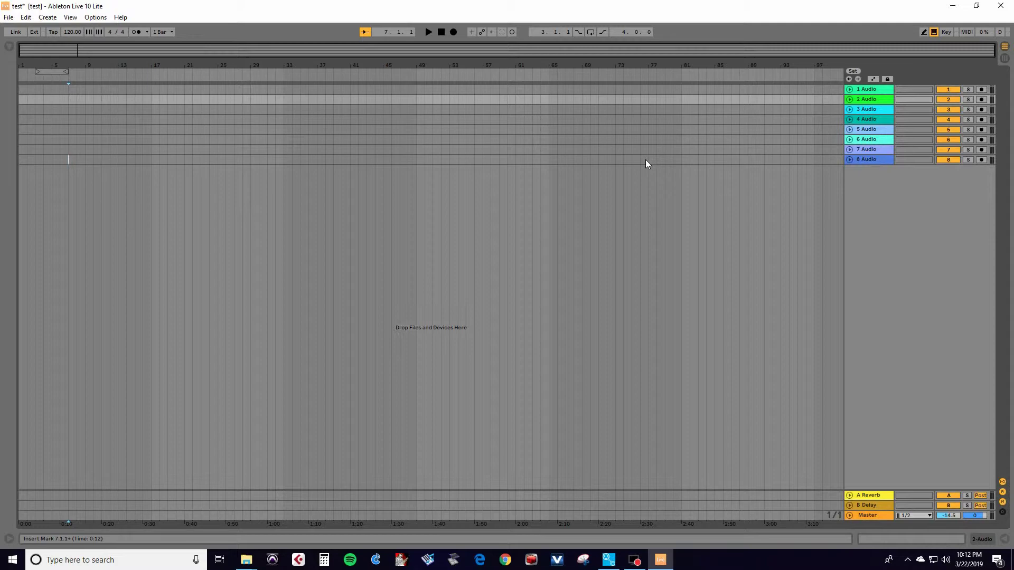
# Unfold tracks 1 Audio through 5 Audio one after another
pyautogui.press('Up')
pyautogui.press('Right')
pyautogui.press('Down')
pyautogui.press('Right')
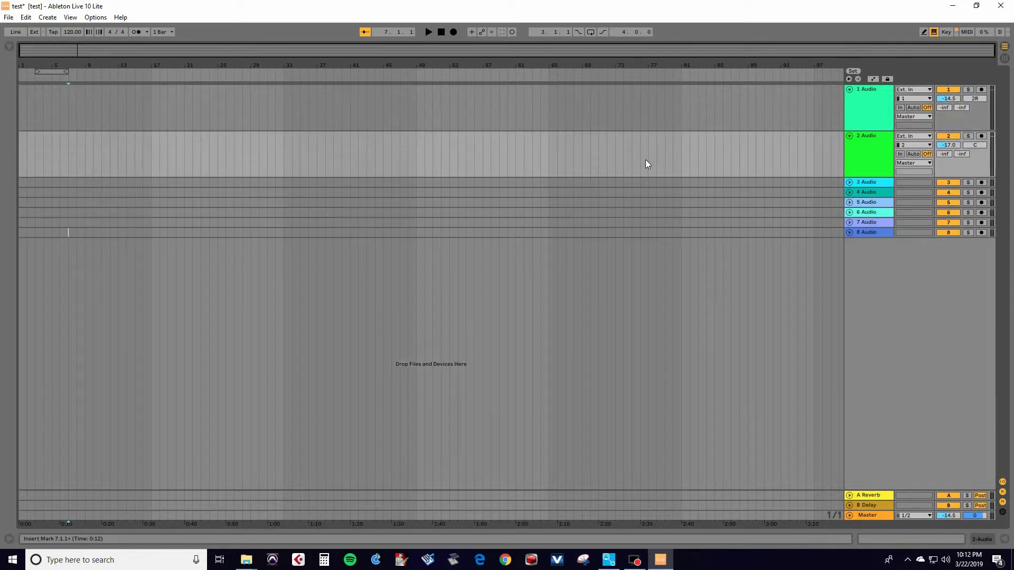
pyautogui.press('Down')
pyautogui.press('Right')
pyautogui.press('Down')
pyautogui.press('Right')
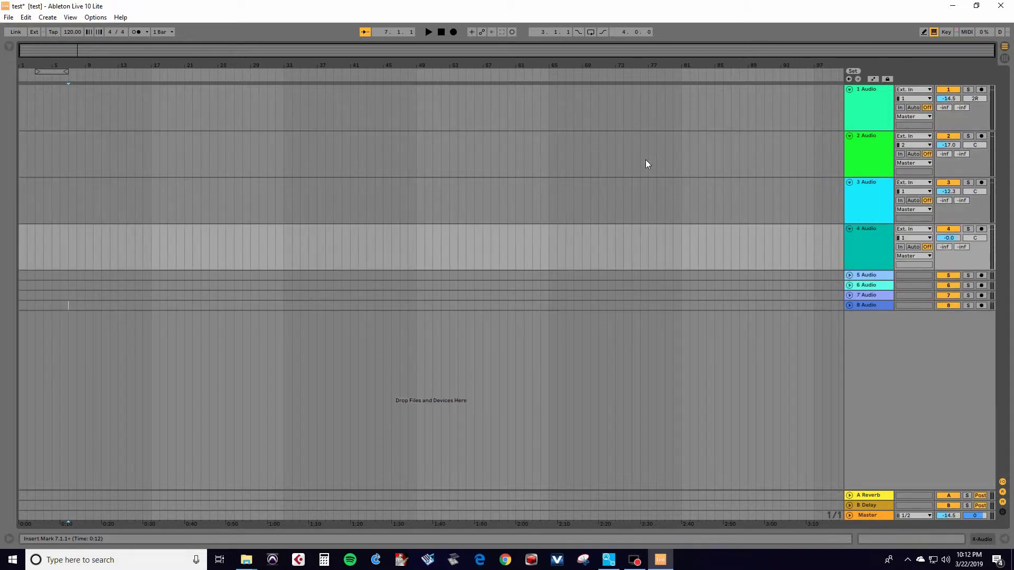
pyautogui.press('Down')
pyautogui.press('Right')
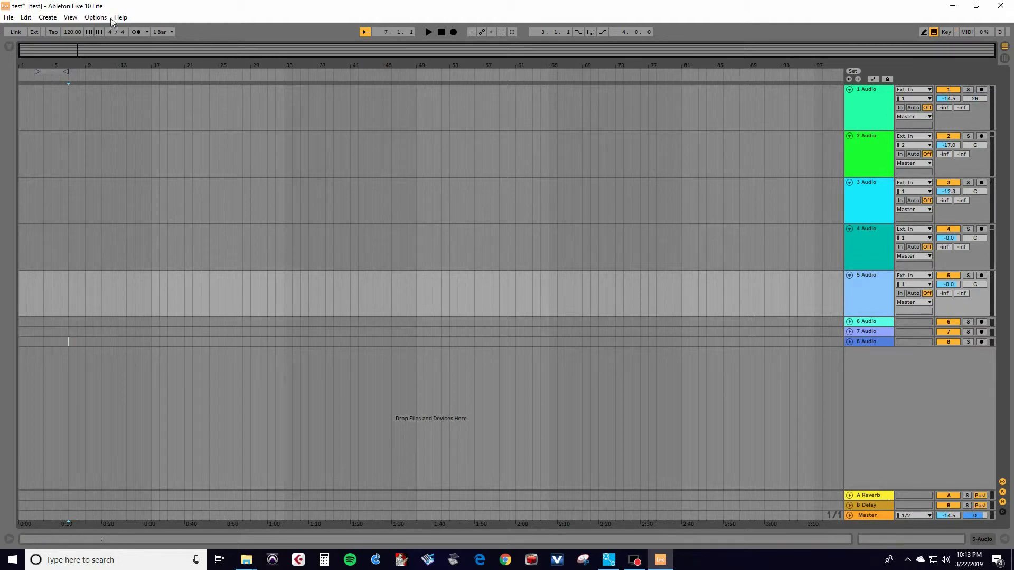
# In the Link/MIDI preferences, set the MackieControl surface's input to SLMIXUSB (Port 3)
pyautogui.click(90, 19)
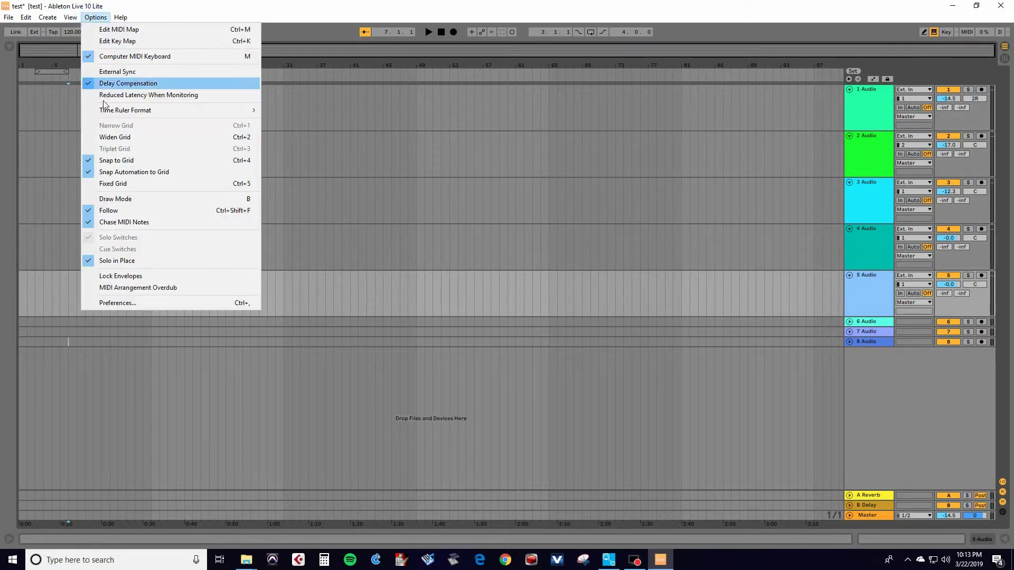
pyautogui.click(110, 302)
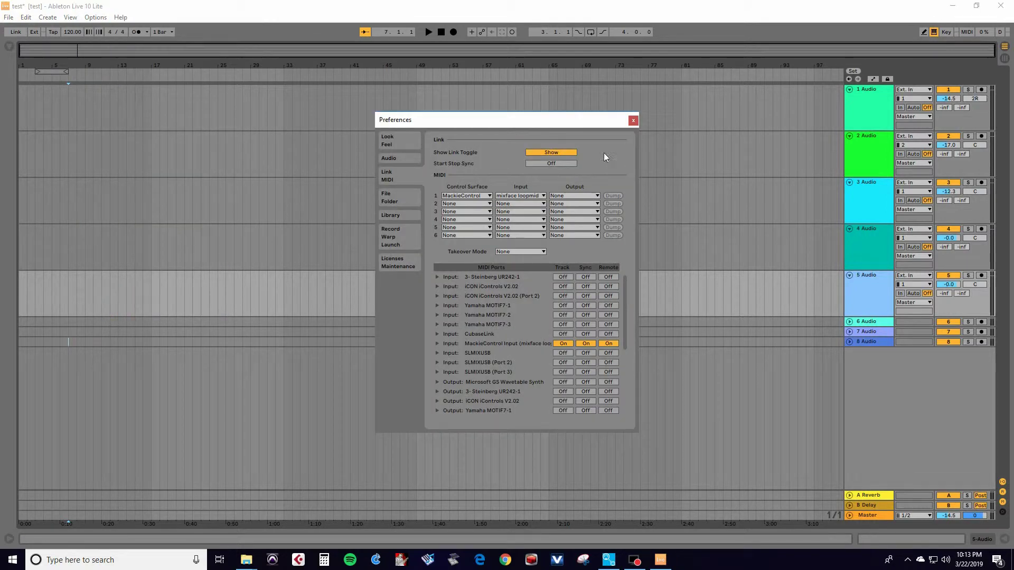
pyautogui.click(522, 194)
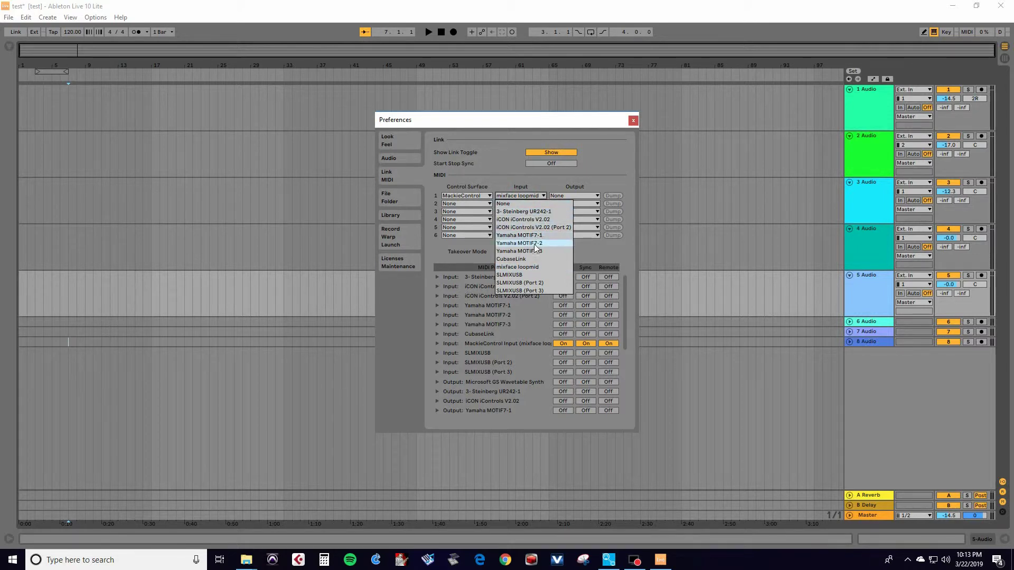
pyautogui.click(529, 290)
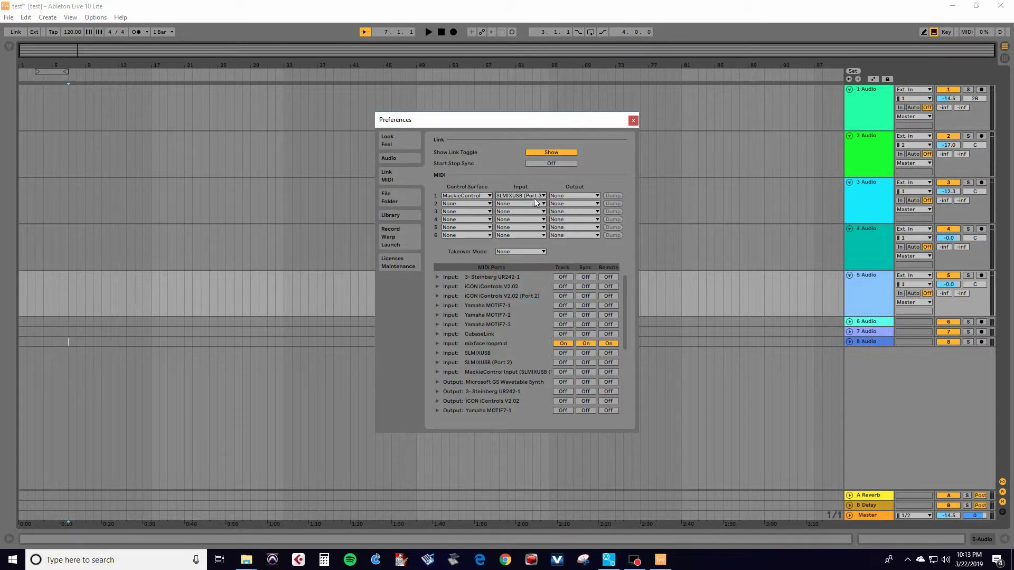
# Turn Track, Sync and Remote off for the mixface loopmid input and on for the MackieControl SLMIXUSB input, and close the preferences
pyautogui.click(563, 343)
pyautogui.click(584, 344)
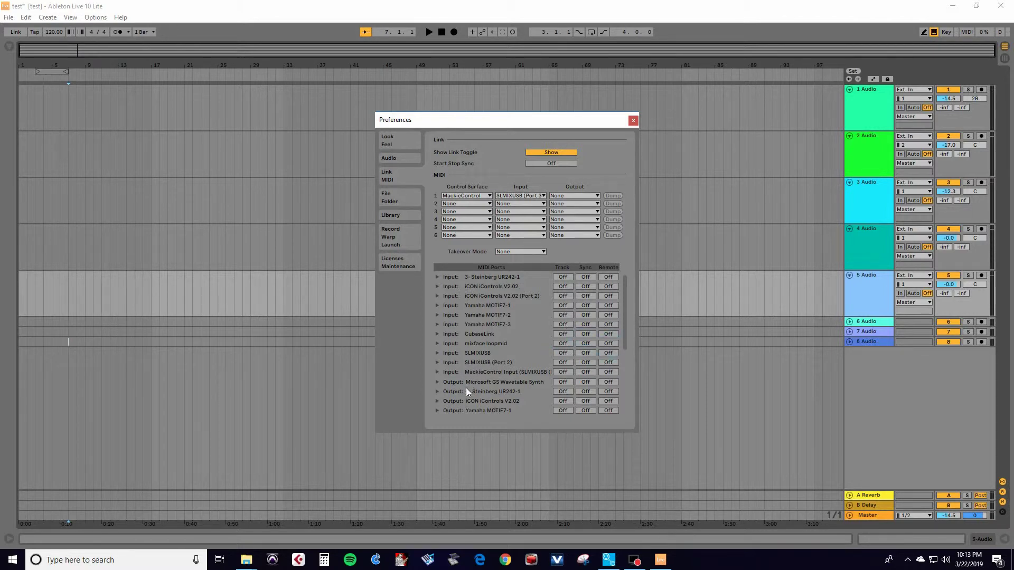
pyautogui.scroll(-4, 489, 369)
pyautogui.scroll(3, 489, 369)
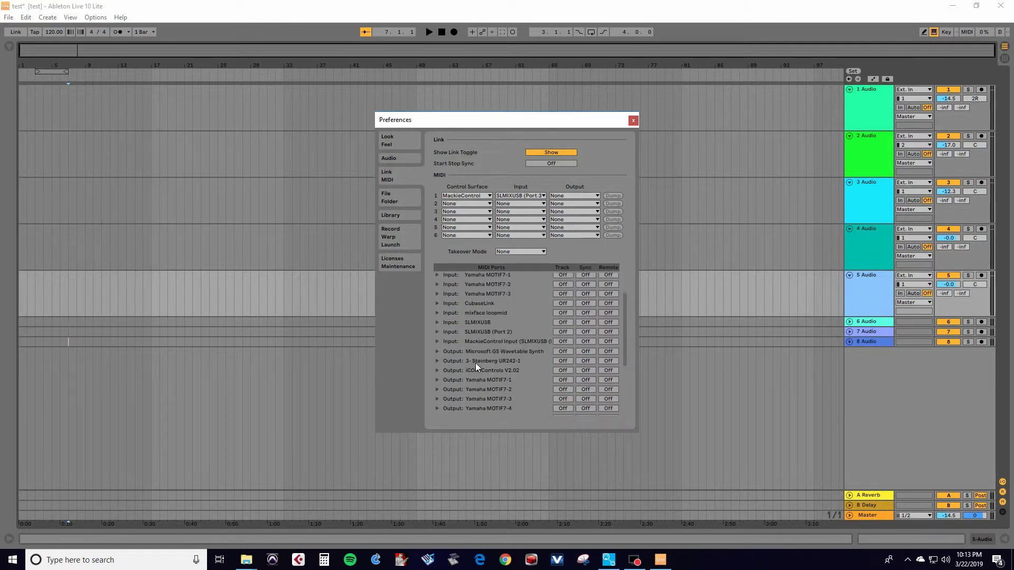
pyautogui.scroll(1, 476, 366)
pyautogui.scroll(1, 475, 378)
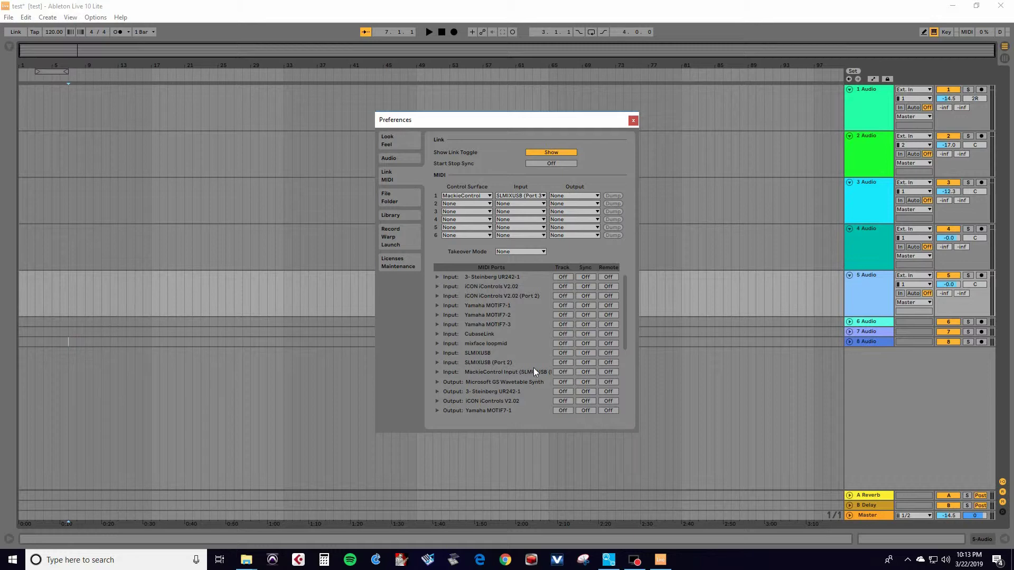
pyautogui.click(579, 372)
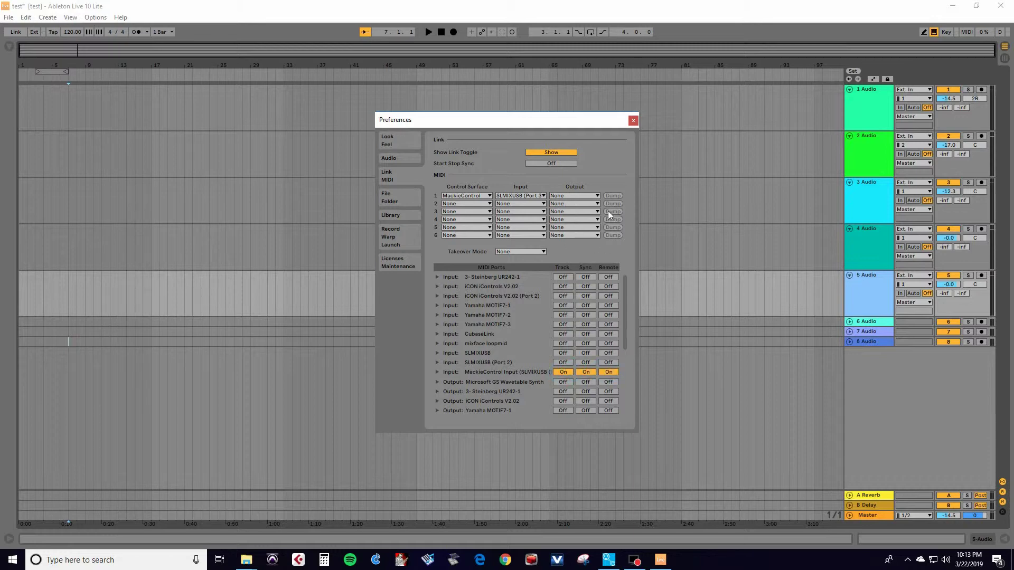
pyautogui.click(638, 119)
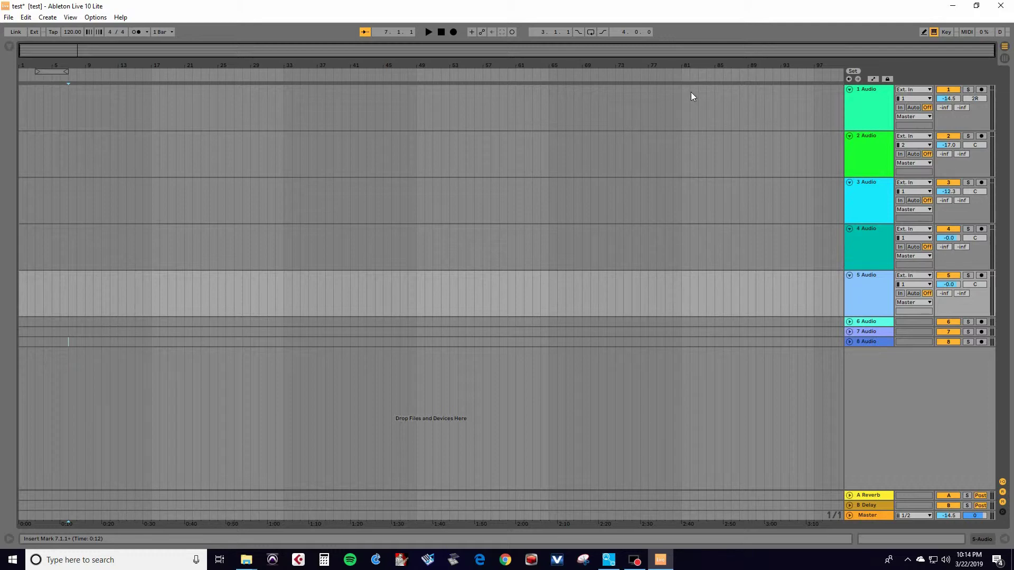
# Arm 1 Audio and record a take from bar 7 to about bar 23, dropping four locators while recording
pyautogui.press('Up')
pyautogui.press('Up')
pyautogui.press('Up')
pyautogui.press('Up')
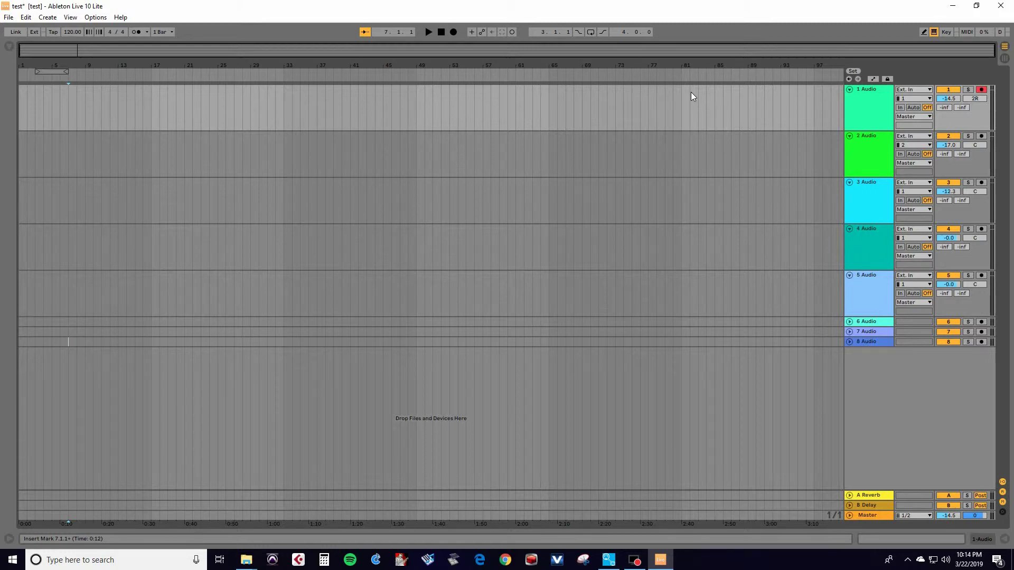
pyautogui.press('F9')
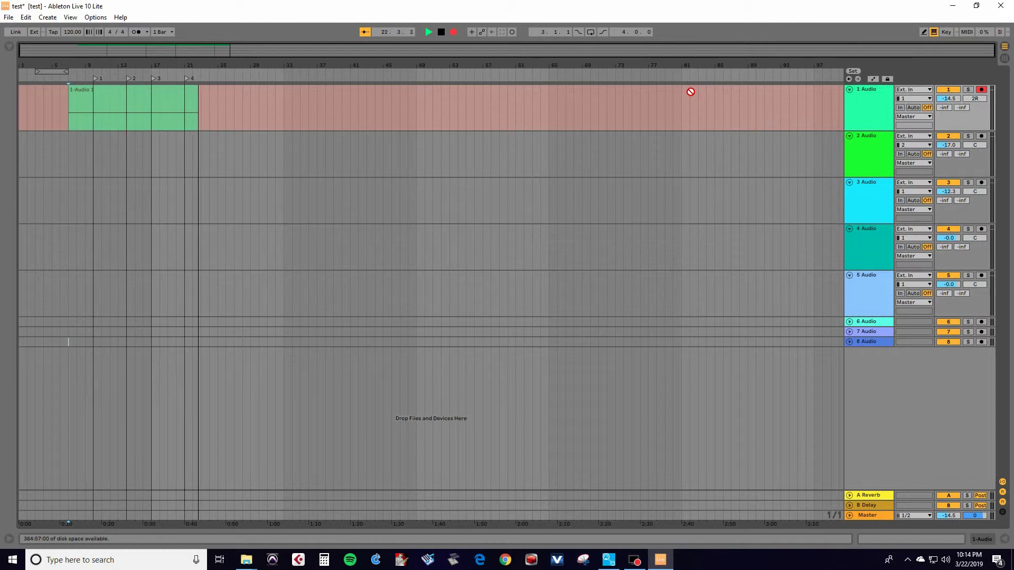
pyautogui.press('space')
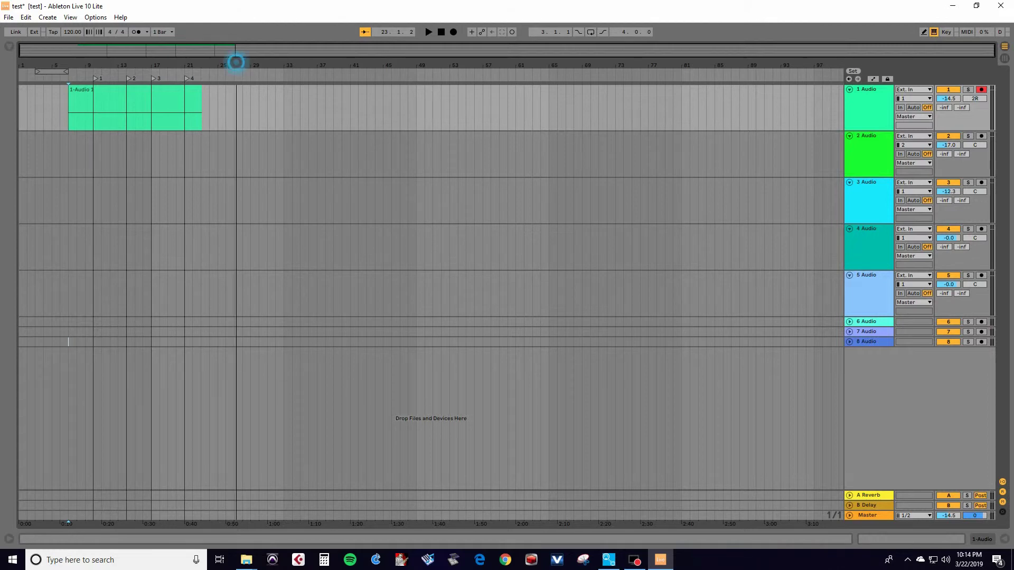
# Set the loop brace from bar 21 to bar 23 on the timeline and enable looping
pyautogui.moveTo(237, 64)
pyautogui.mouseDown()
pyautogui.moveTo(237, 95)
pyautogui.moveTo(237, 79)
pyautogui.mouseUp()
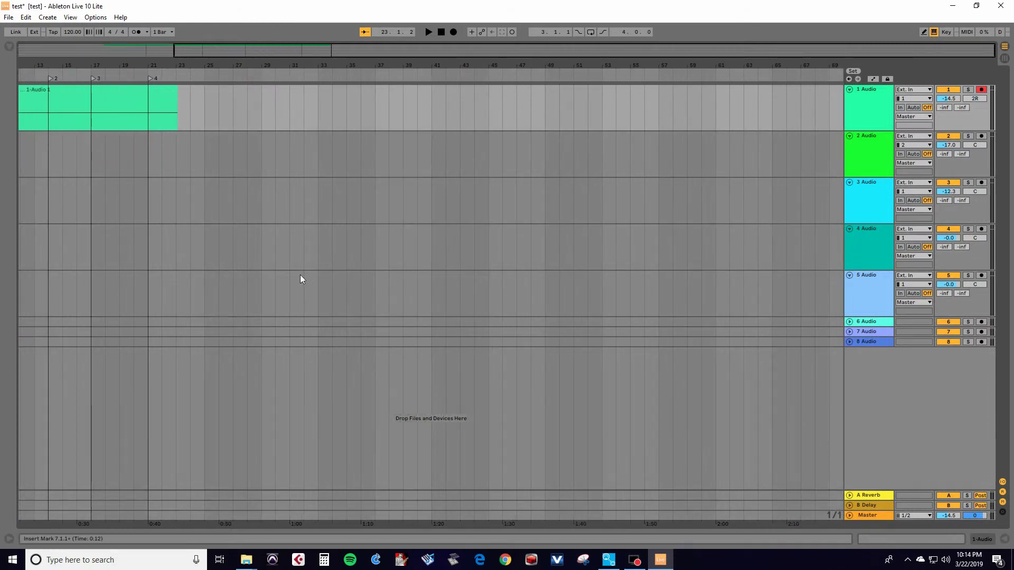
pyautogui.click(115, 63)
pyautogui.moveTo(115, 63); pyautogui.dragTo(260, 64)
pyautogui.click(106, 124)
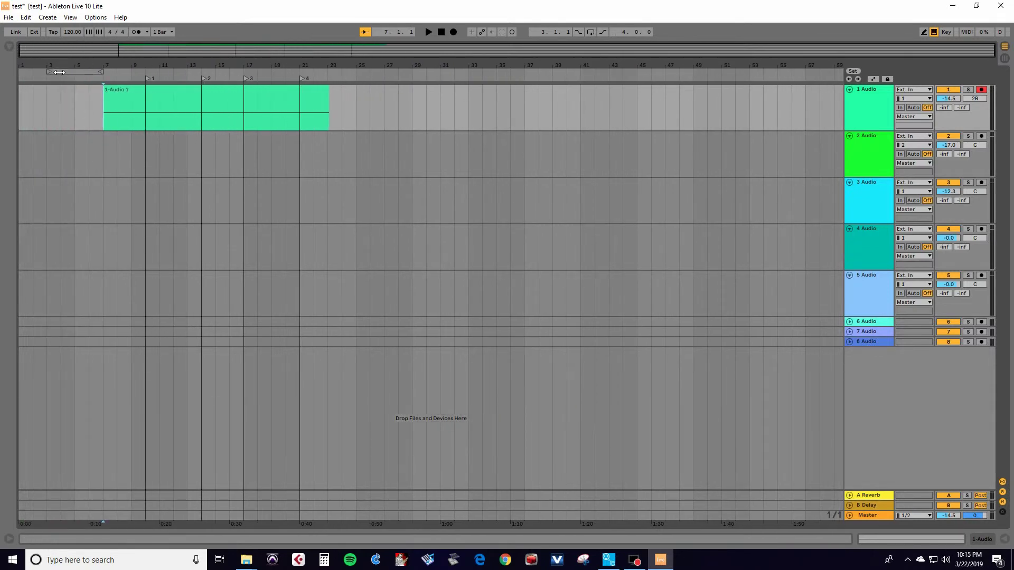
pyautogui.moveTo(62, 71); pyautogui.dragTo(326, 76)
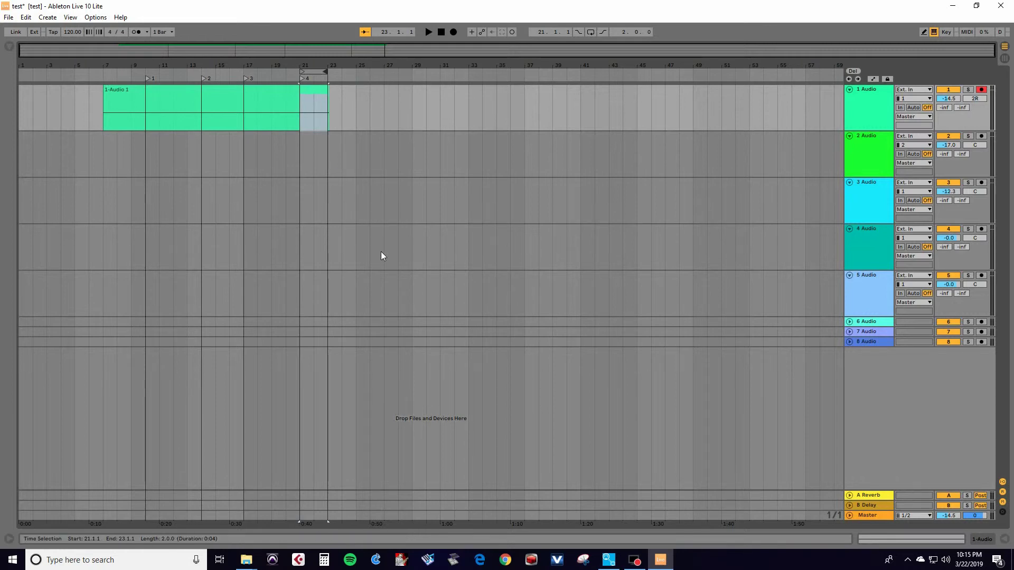
pyautogui.hotkey('ctrl', 'l')
# Step the playback position back through the locators to the start of the arrangement
pyautogui.press('Left')
pyautogui.press('Left')
pyautogui.press('Left')
pyautogui.press('Left')
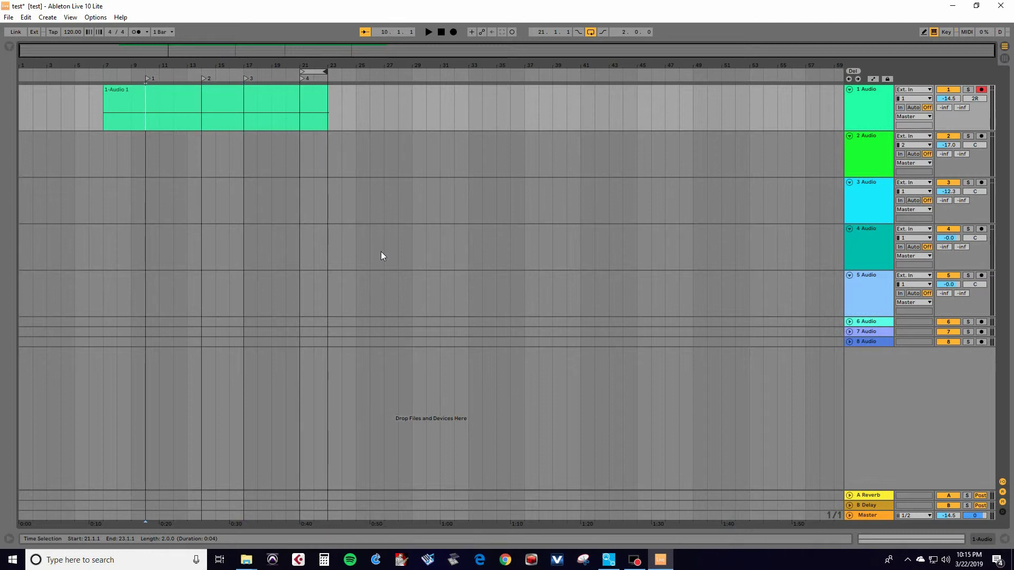
pyautogui.press('Left')
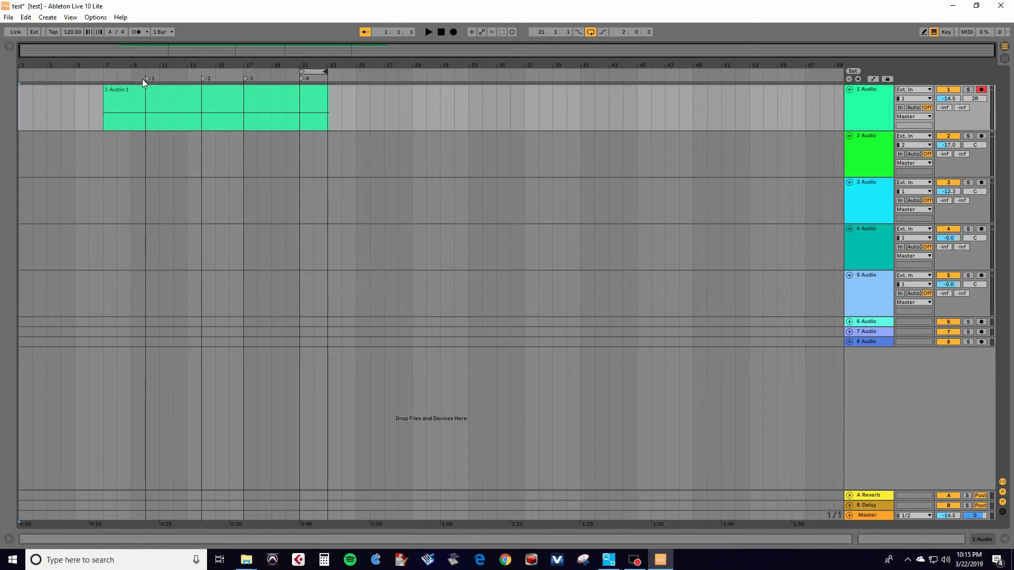
# Move locator 1 to bar 7 and locator 2 to bar 13, and start playback from bar 1
pyautogui.moveTo(148, 78); pyautogui.dragTo(110, 85)
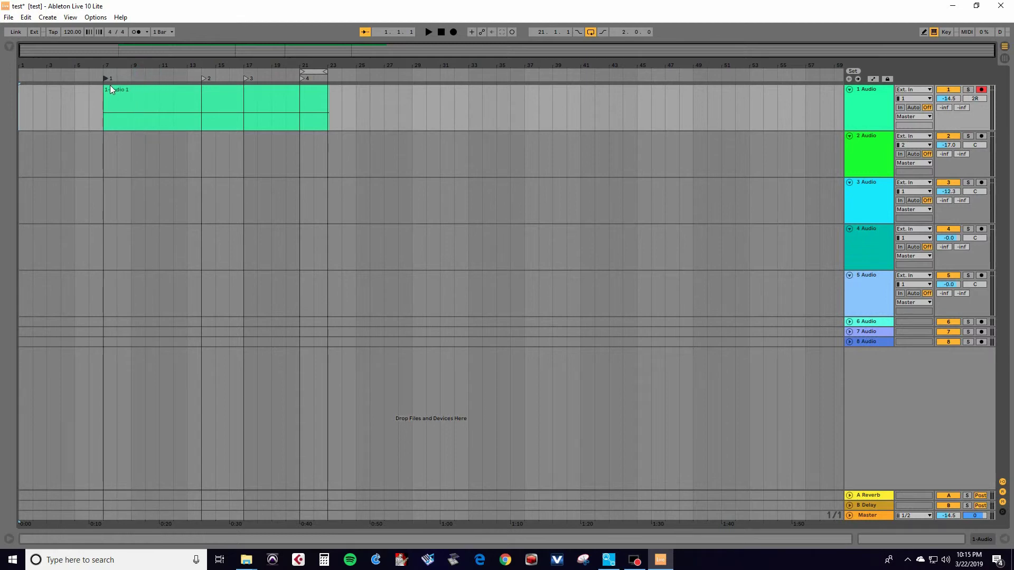
pyautogui.moveTo(204, 78); pyautogui.dragTo(169, 80)
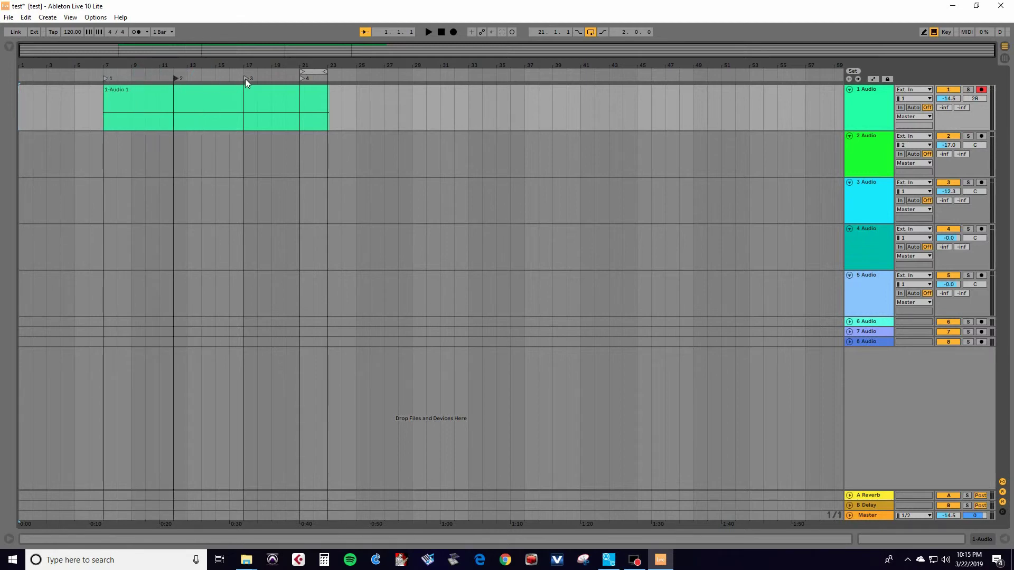
pyautogui.moveTo(245, 78)
pyautogui.mouseDown()
pyautogui.moveTo(234, 78)
pyautogui.moveTo(241, 81)
pyautogui.mouseUp()
pyautogui.moveTo(173, 78); pyautogui.dragTo(185, 78)
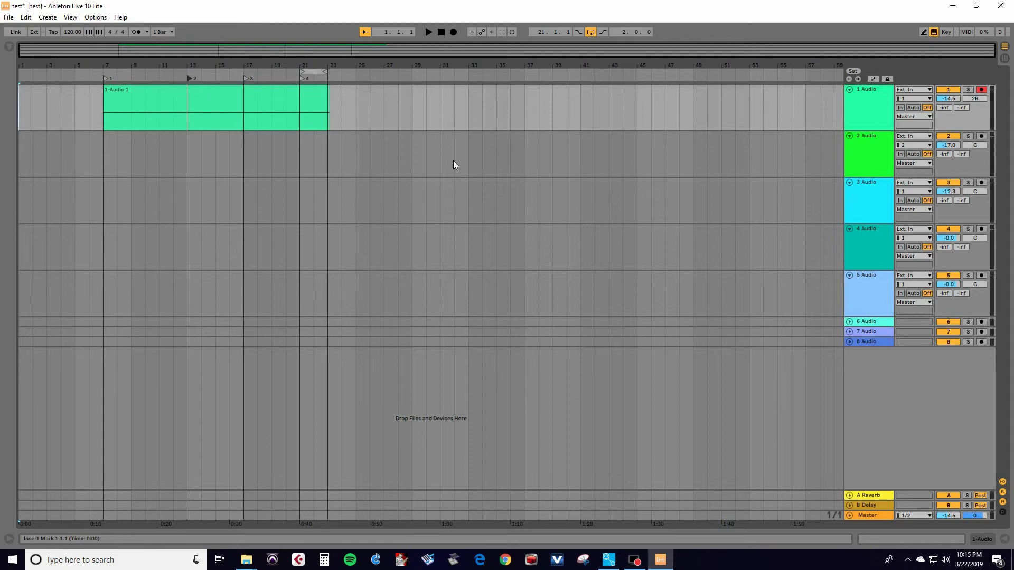
pyautogui.press('space')
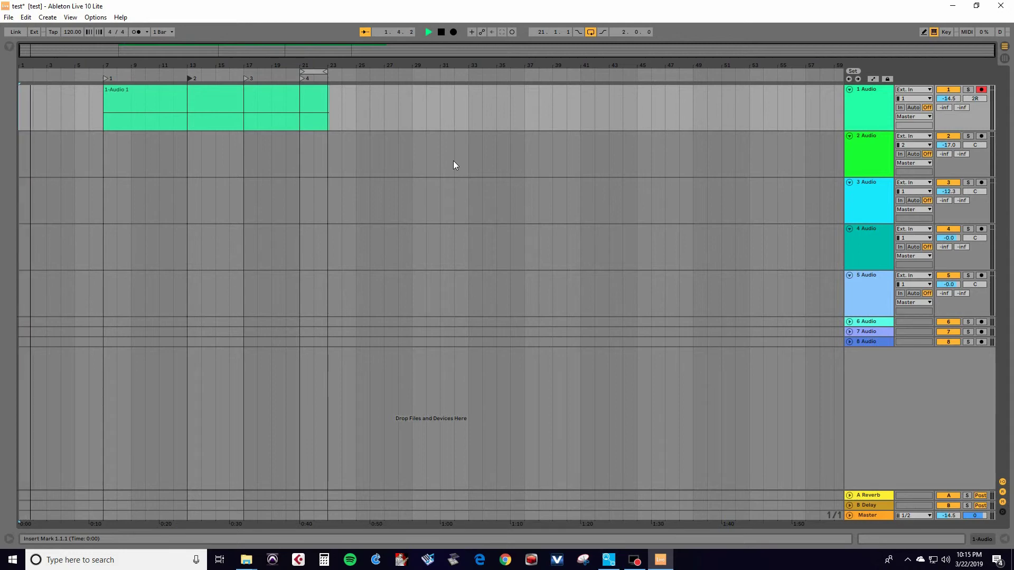